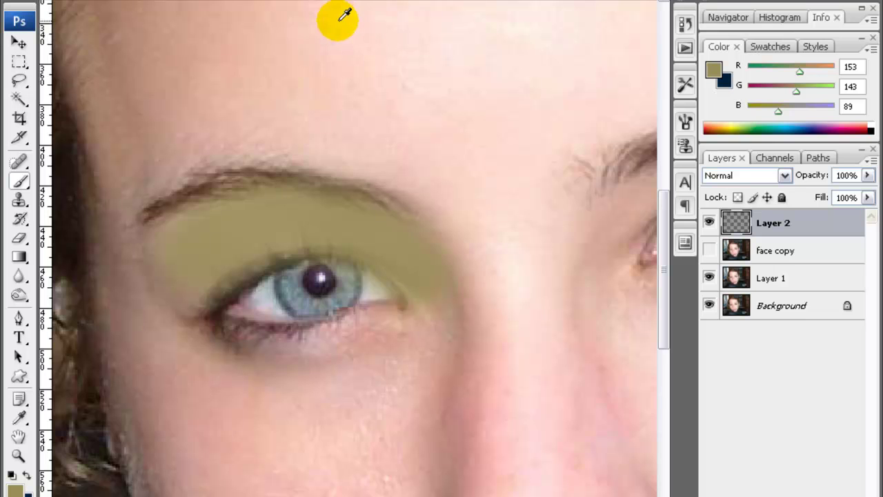
Undo the last stroke and repaint an olive wash across the upper eyelid on Layer 2
key(ctrl+z)
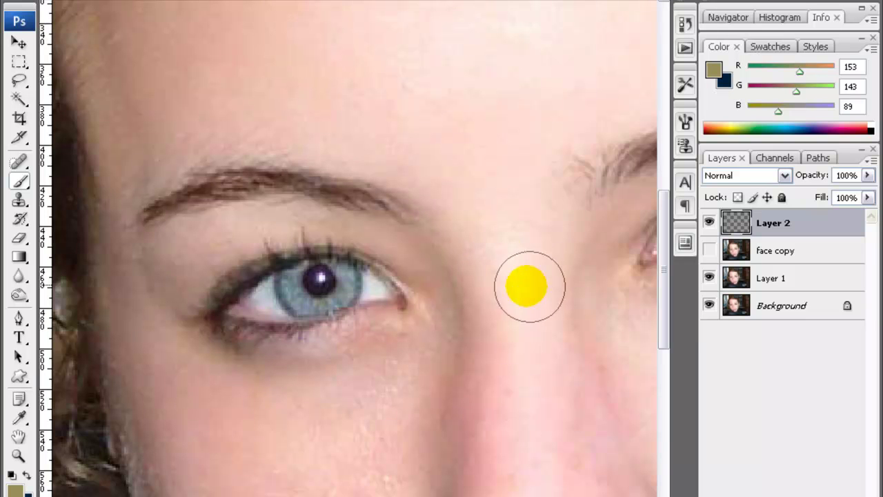
mouse_move(407, 258)
mouse_down()
mouse_move(187, 255)
mouse_move(227, 236)
mouse_up()
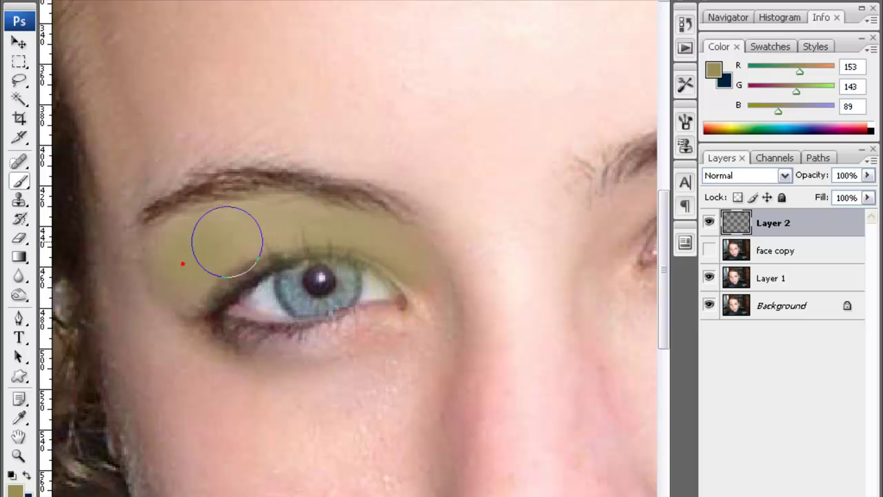
Try Hard Light, Color Dodge and Multiply blend modes on the eyeshadow layer
click(754, 180)
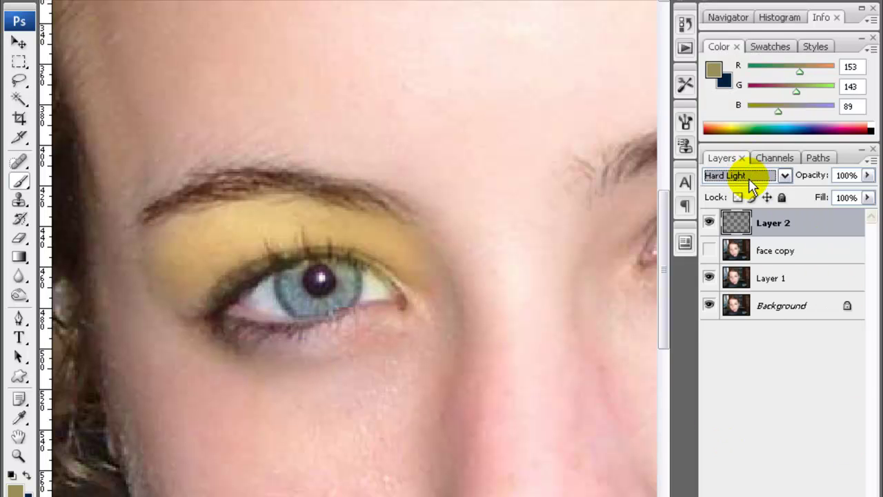
click(748, 177)
click(740, 79)
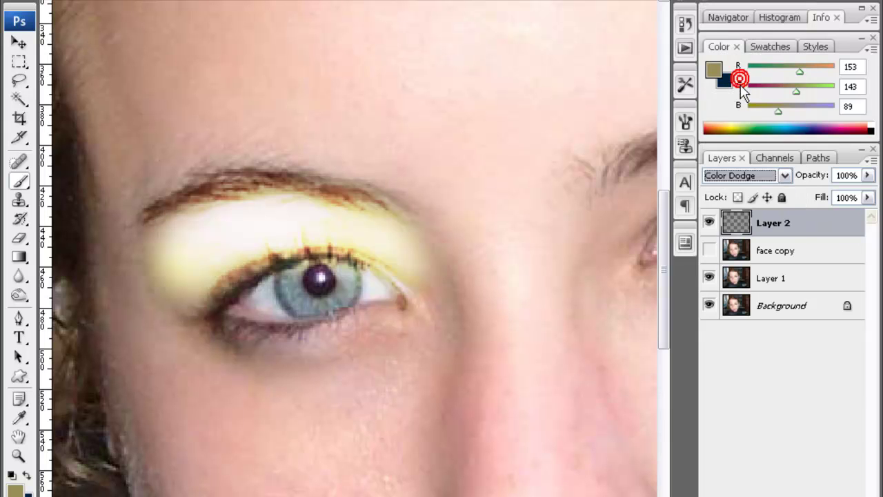
click(745, 176)
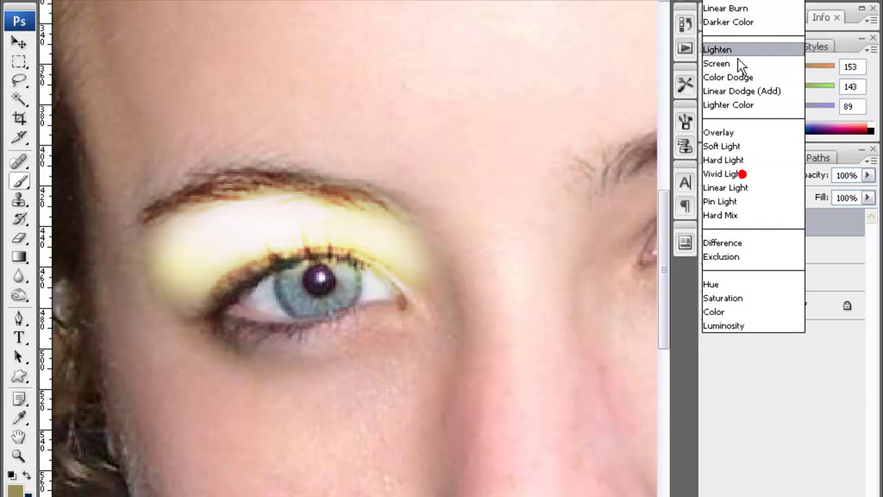
click(738, 7)
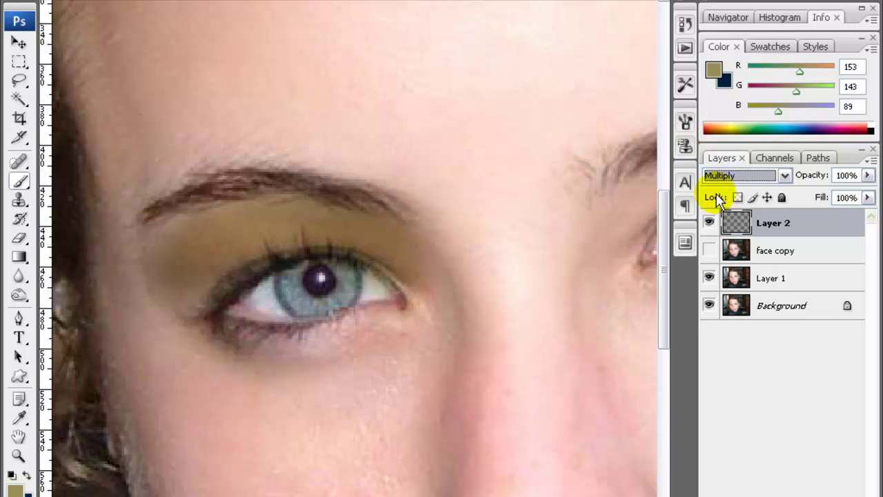
scroll(732, 177, up, 1)
scroll(745, 183, down, 1)
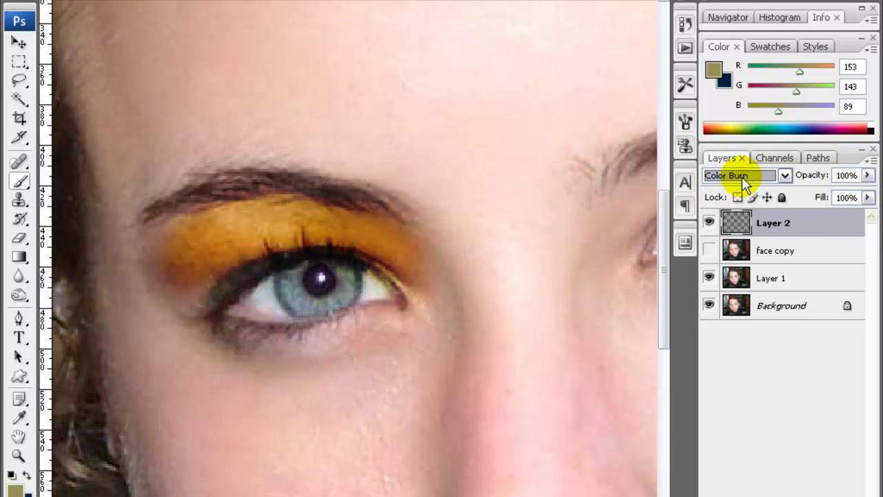
scroll(745, 183, up, 1)
Try Darken, Saturation and Hue blend modes on the eyeshadow layer
click(741, 178)
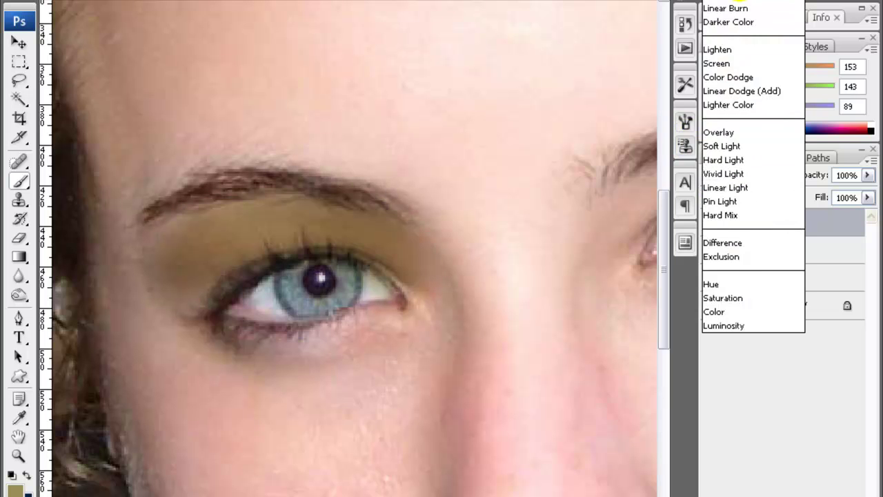
click(732, 14)
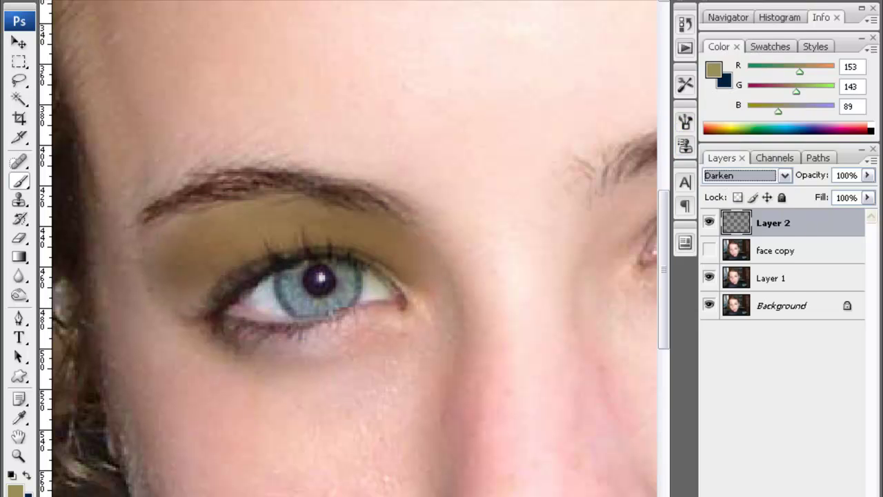
click(738, 179)
click(735, 298)
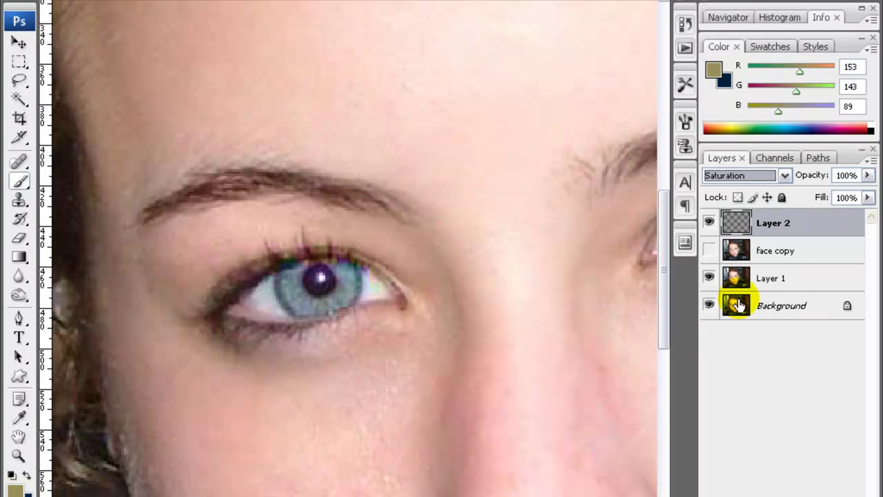
key(Up)
key(Up)
key(Down)
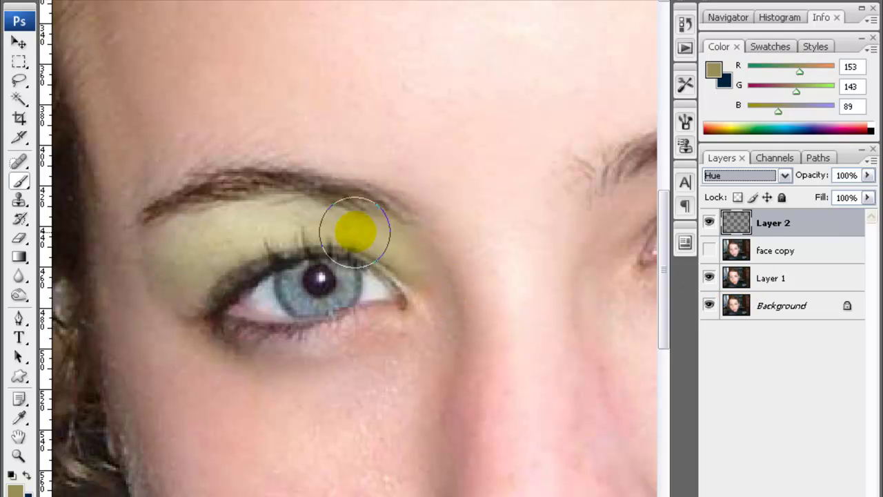
Extend the eyeshadow toward the outer corner, then try Overlay and Linear Dodge (Add)
click(710, 225)
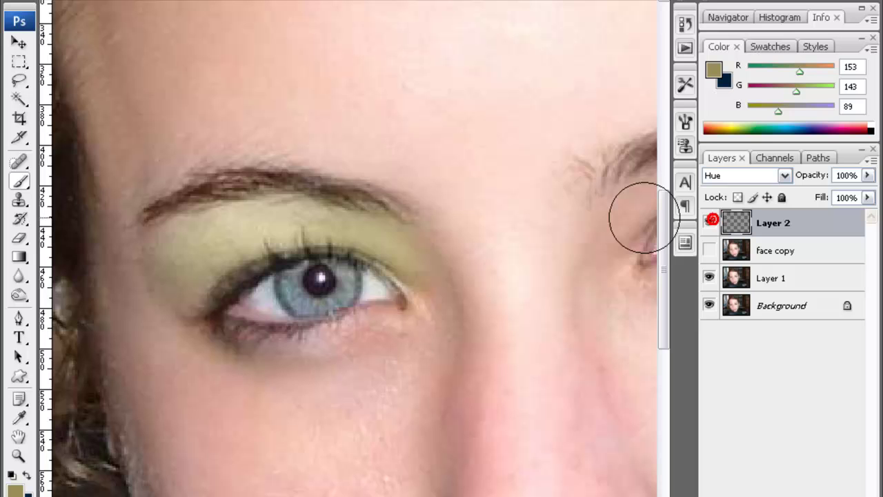
drag(305, 220, 408, 257)
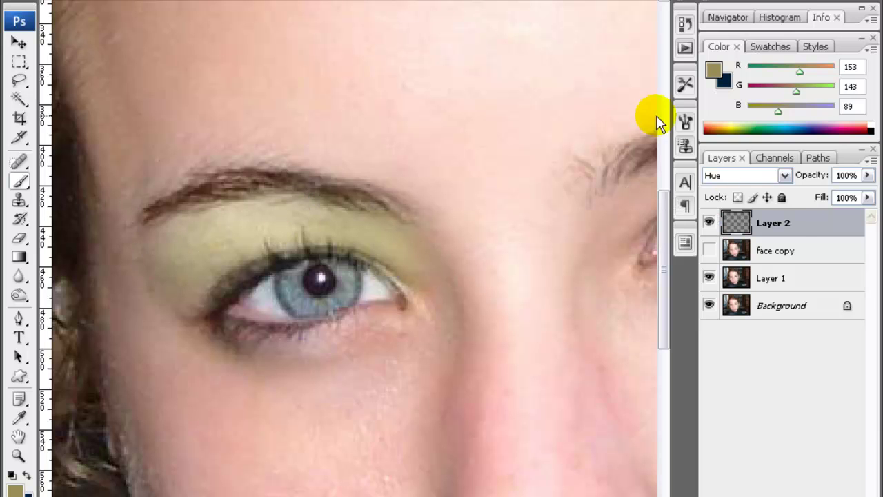
click(751, 177)
click(749, 133)
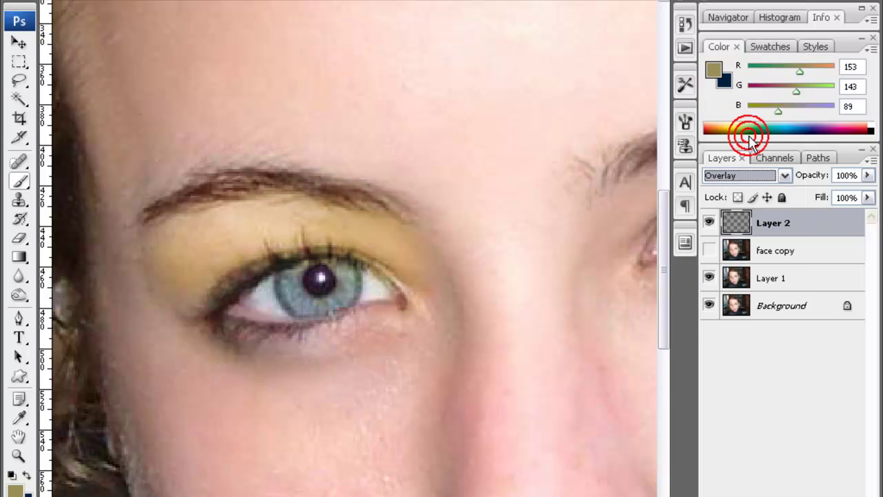
click(741, 181)
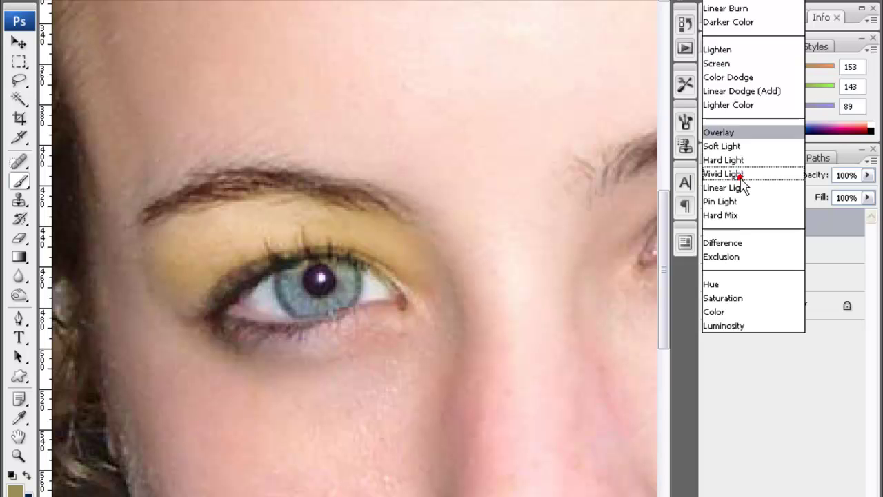
click(745, 111)
Step through the remaining blend modes with the arrow keys, settling on Color
key(Up)
key(Up)
key(Up)
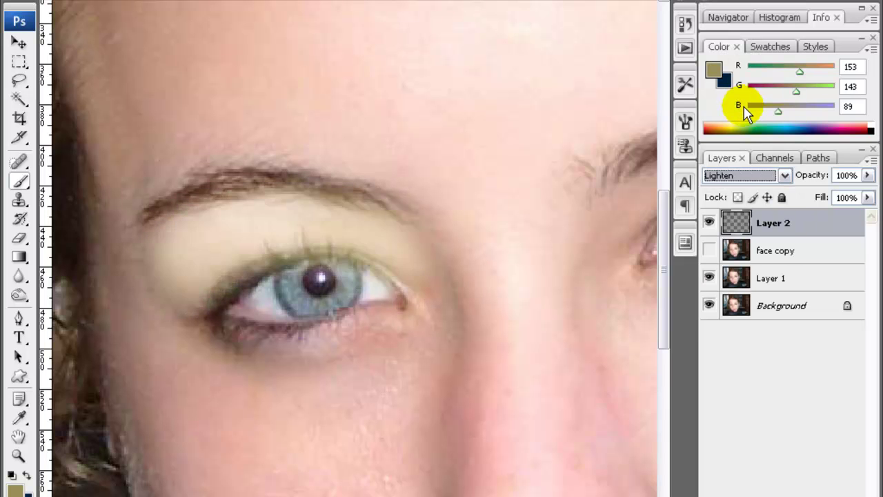
key(Up)
key(Up)
key(Up)
key(Up)
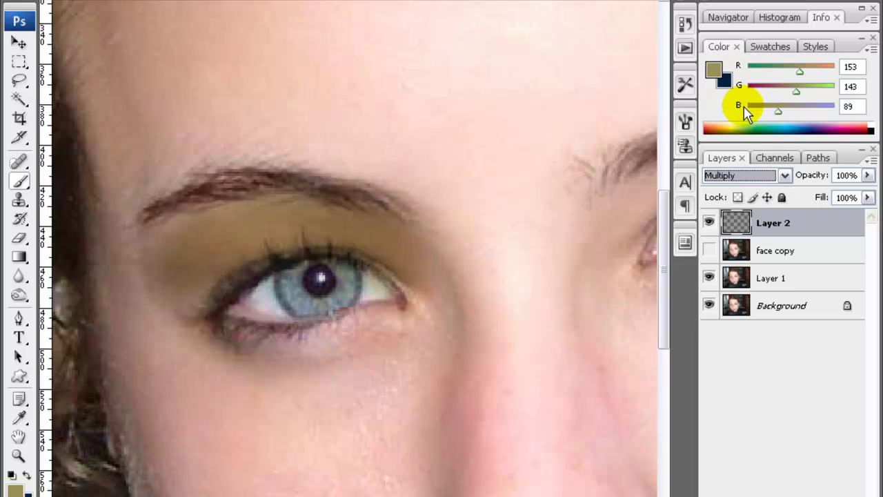
key(Up)
key(Up)
key(Down)
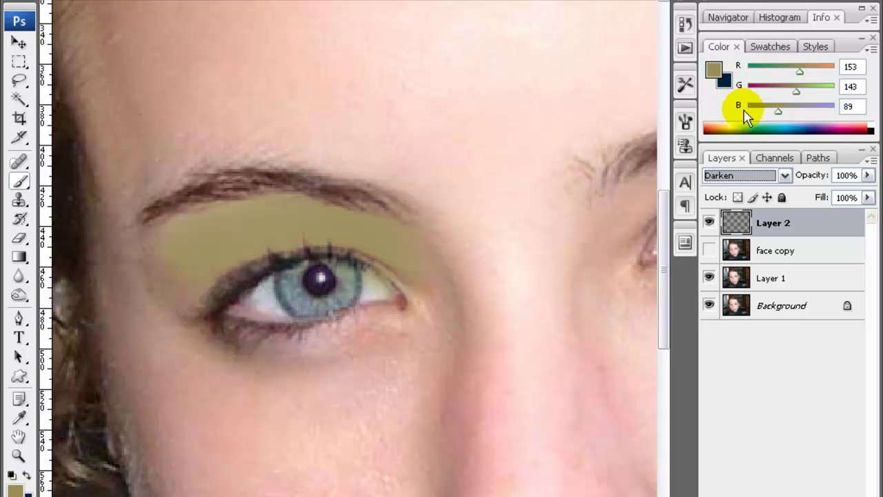
key(Down)
key(Up)
key(Up)
key(Up)
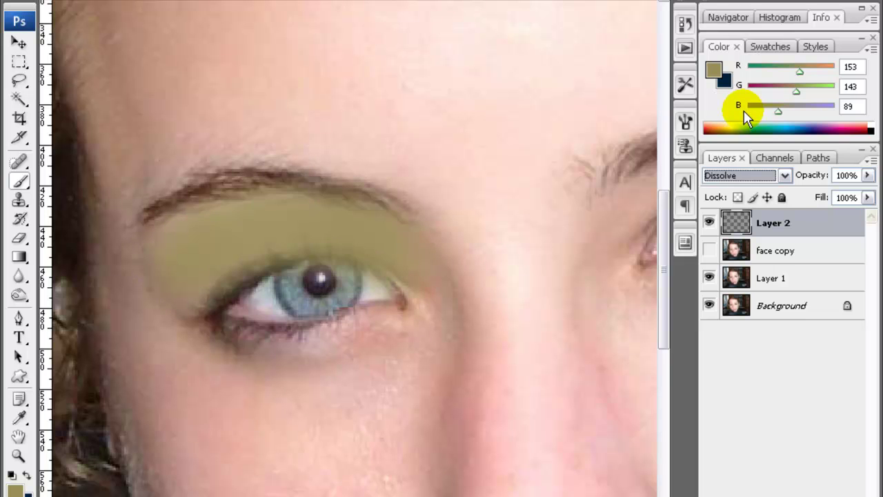
key(Down)
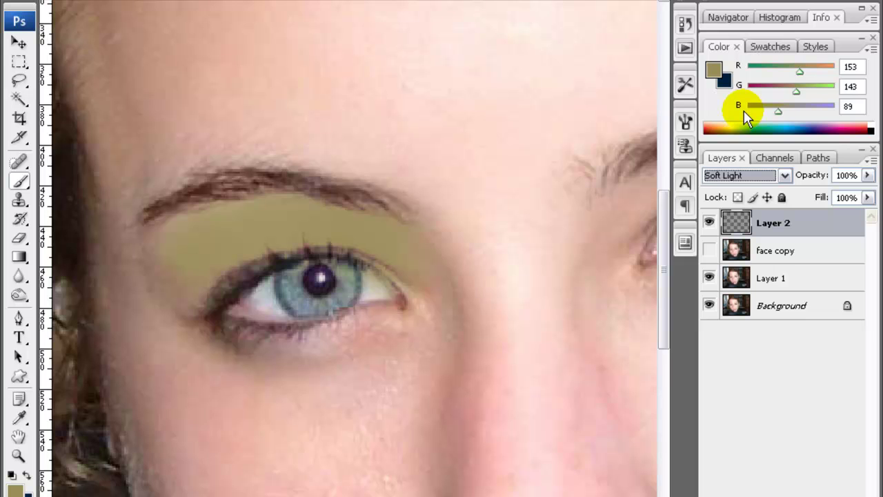
key(End)
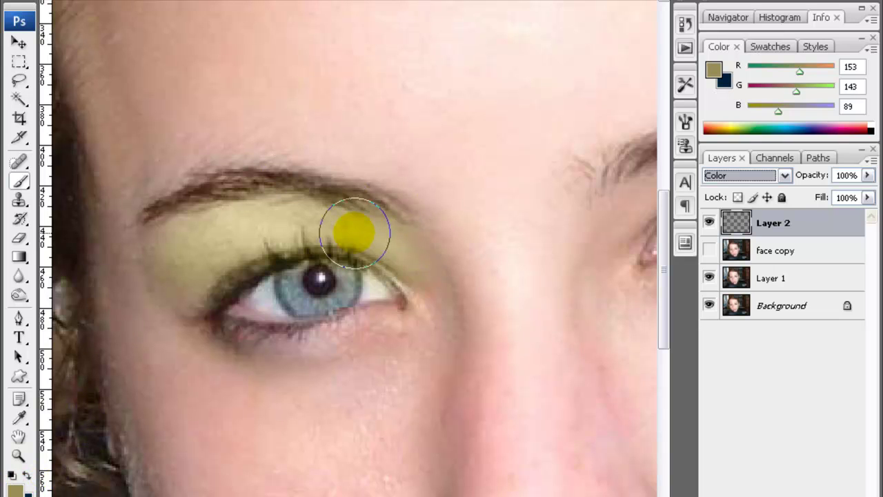
Paint more olive on Layer 2 from the upper lid up toward the eyebrow
drag(353, 232, 380, 213)
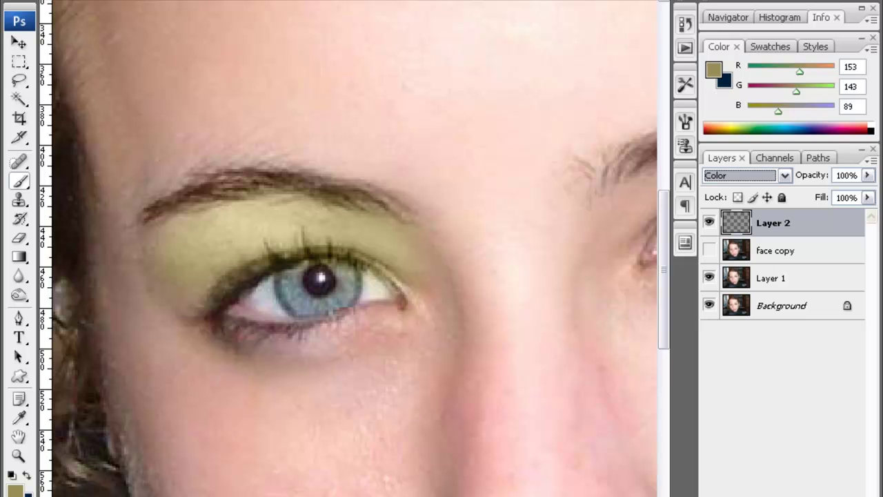
drag(782, 224, 801, 323)
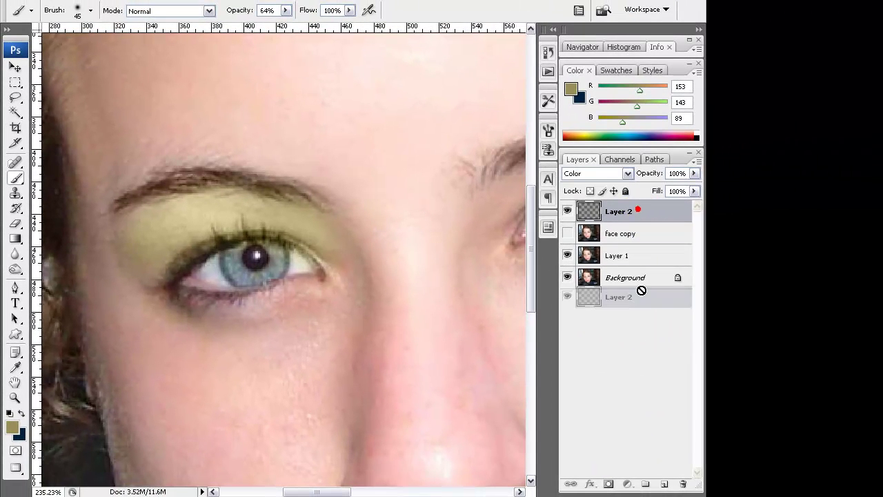
Drag the eyeshadow layer to duplicate it and paint olive over the upper eyelid
drag(640, 290, 665, 482)
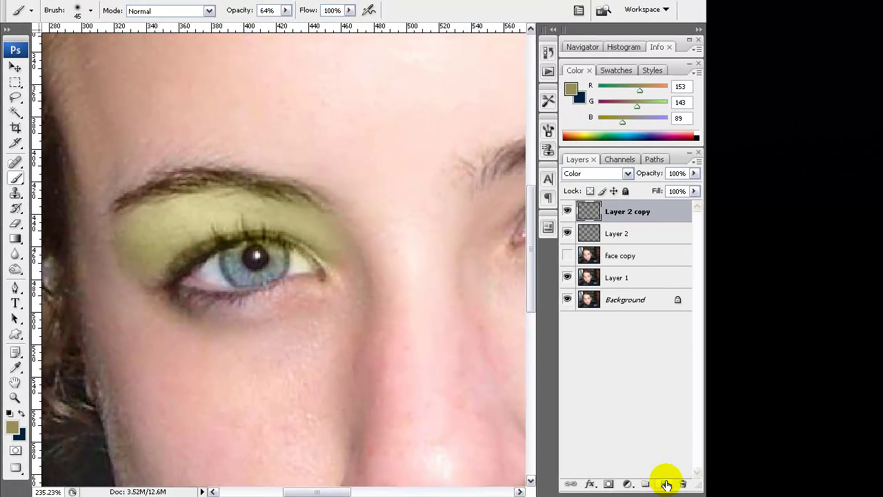
drag(652, 215, 683, 483)
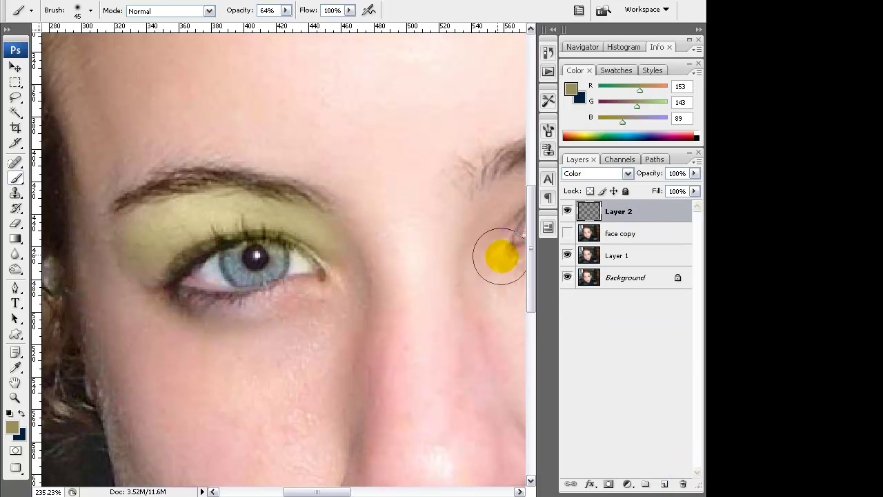
mouse_move(194, 253)
mouse_down()
mouse_move(186, 222)
mouse_move(228, 207)
mouse_move(207, 221)
mouse_up()
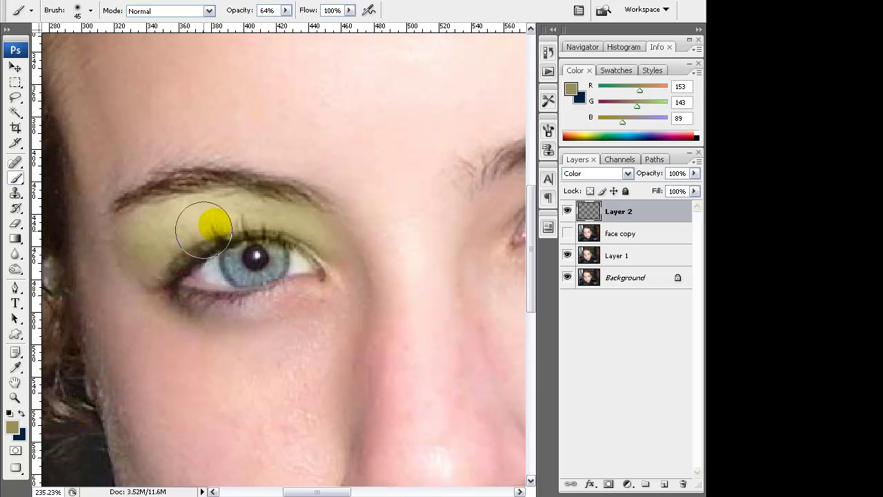
Create Layer 3, brush an olive wash over the lid, and set opacity to 32%
click(666, 485)
mouse_move(213, 197)
mouse_down()
mouse_move(169, 230)
mouse_move(309, 227)
mouse_up()
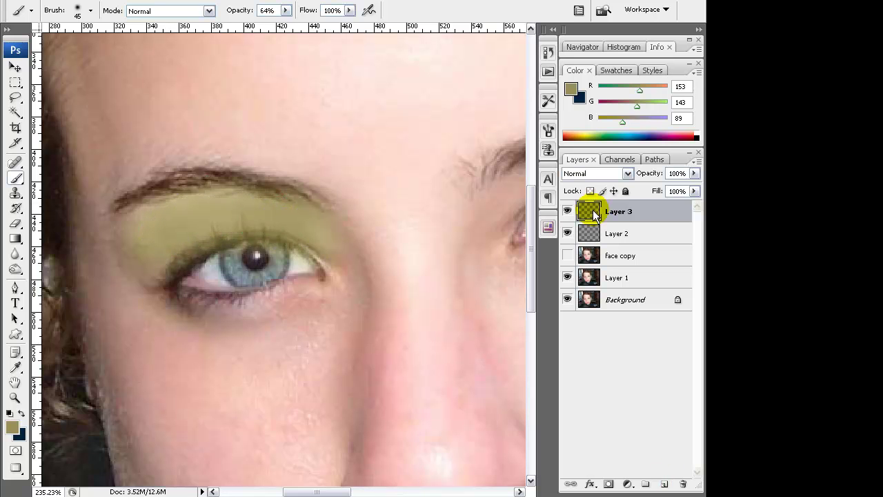
mouse_move(694, 173)
mouse_down()
mouse_move(632, 189)
mouse_move(647, 190)
mouse_up()
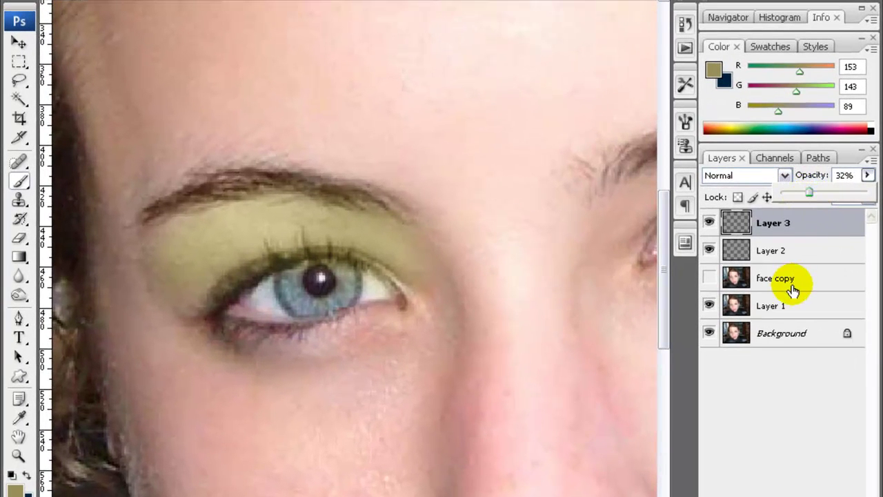
Delete Layer 3 and Layer 2, then create a fresh empty layer
click(805, 226)
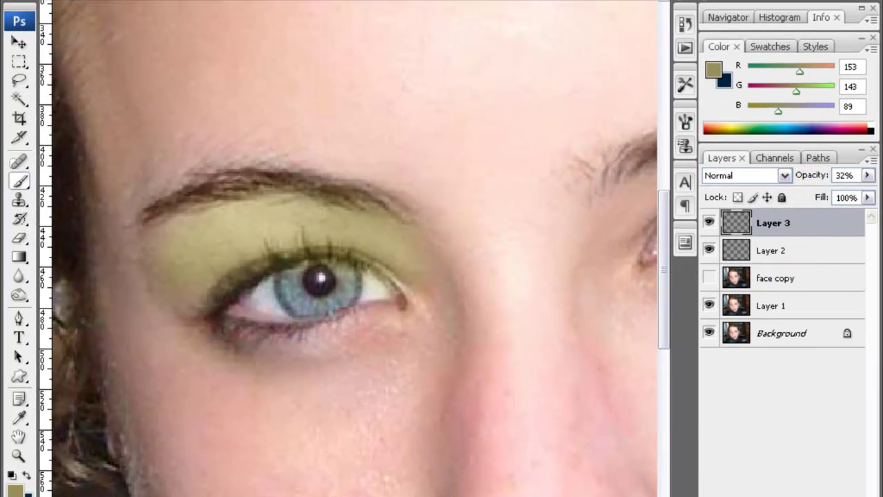
drag(773, 223, 855, 491)
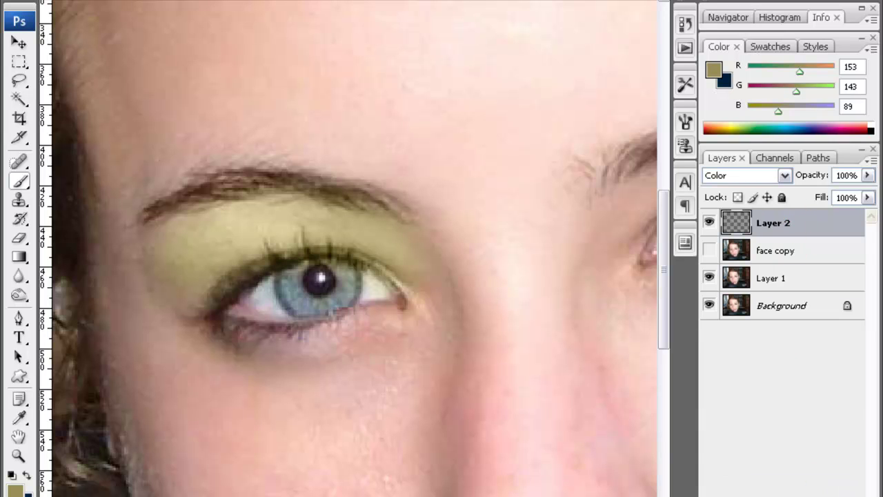
drag(789, 223, 855, 491)
key(ctrl+shift+alt+n)
Paint a tan Color Burn brush stroke under the eyebrow
click(207, 1)
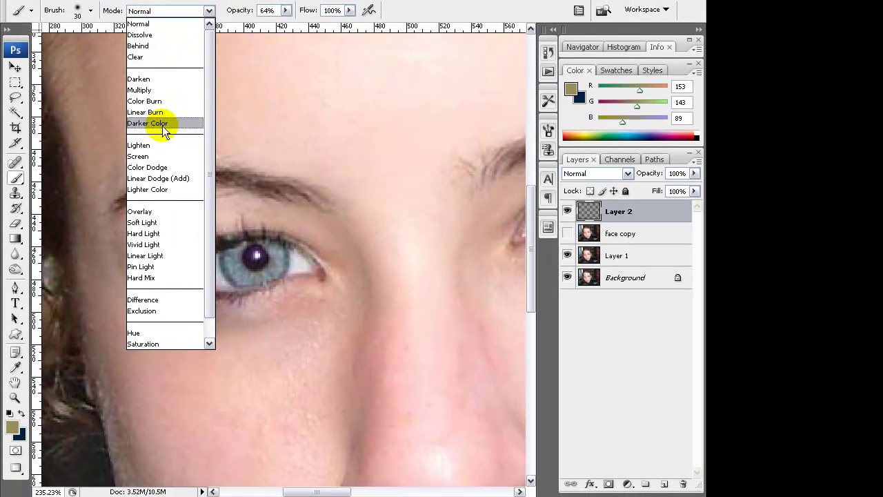
click(162, 100)
mouse_move(201, 211)
mouse_down()
mouse_move(242, 216)
mouse_move(200, 222)
mouse_move(173, 241)
mouse_move(200, 207)
mouse_move(132, 241)
mouse_move(263, 213)
mouse_move(330, 237)
mouse_up()
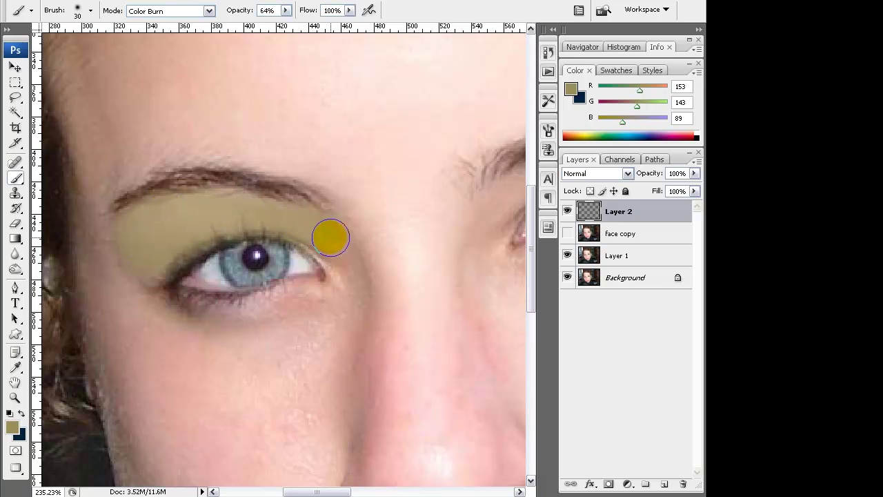
Hide the face copy and brush a faint Overlay tint over the brow and eyelid on Layer 1
click(180, 11)
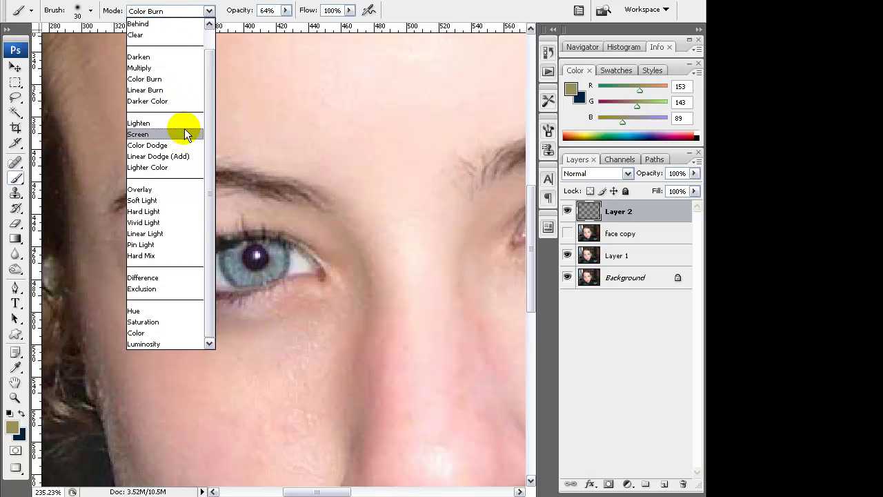
click(187, 189)
click(626, 238)
click(566, 233)
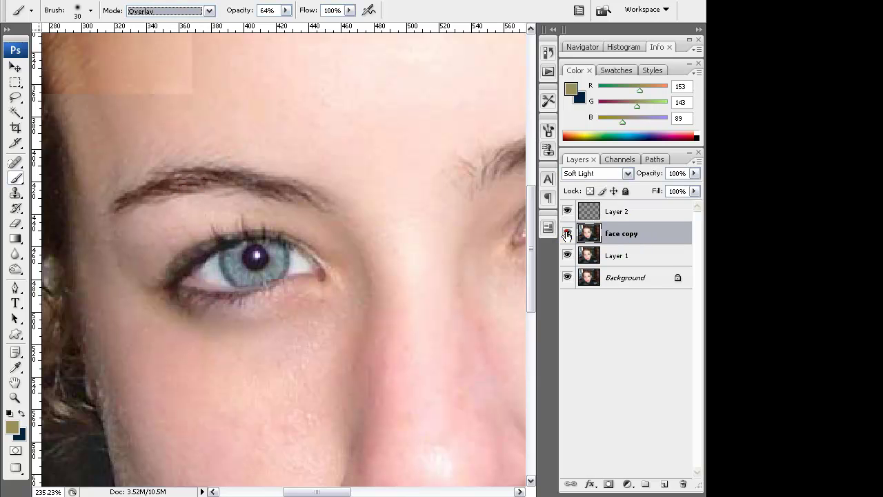
click(566, 233)
click(607, 257)
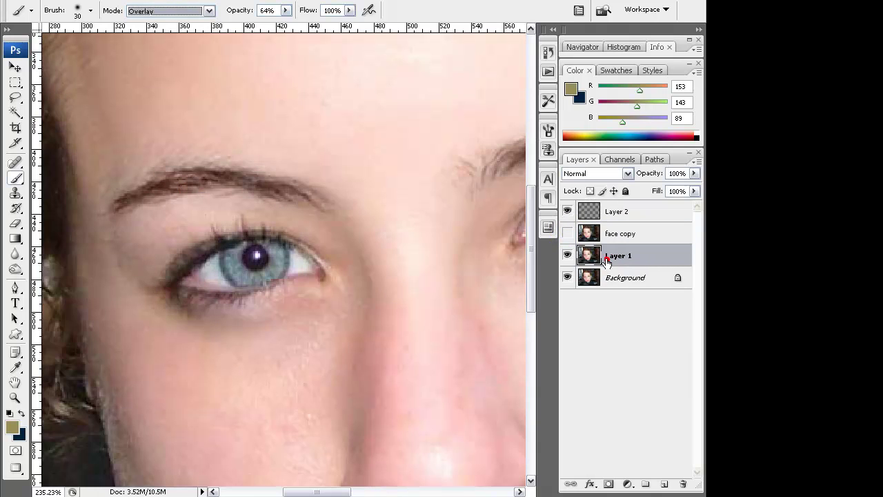
mouse_move(253, 199)
mouse_down()
mouse_move(213, 202)
mouse_move(166, 228)
mouse_move(169, 209)
mouse_move(319, 246)
mouse_move(155, 219)
mouse_move(245, 204)
mouse_up()
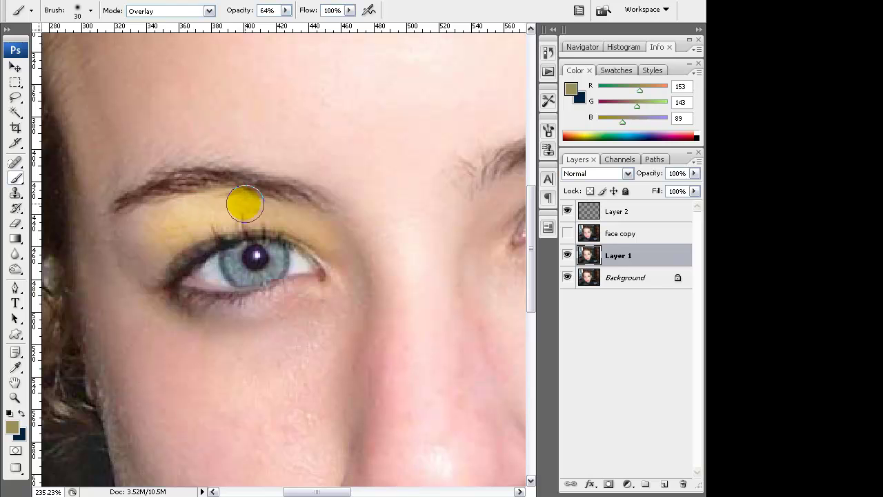
key(alt+bracketright)
Set the brush mode to Hue and test an olive stroke over the eyelid on Layer 2
click(175, 13)
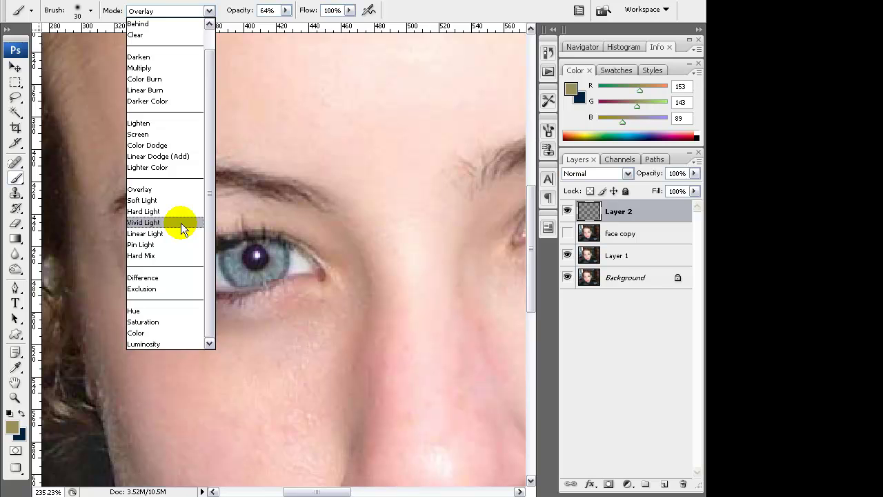
click(169, 312)
mouse_move(213, 216)
mouse_down()
mouse_move(211, 209)
mouse_move(148, 230)
mouse_move(147, 256)
mouse_move(189, 220)
mouse_move(285, 212)
mouse_move(323, 241)
mouse_up()
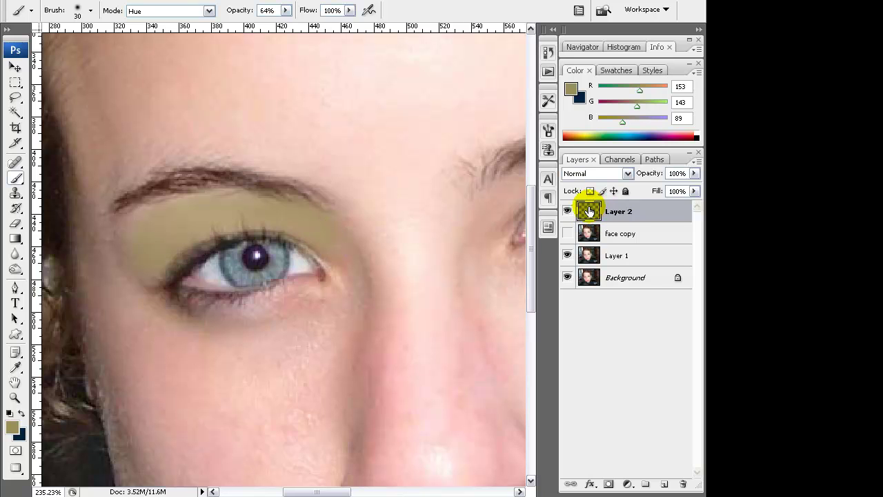
click(565, 210)
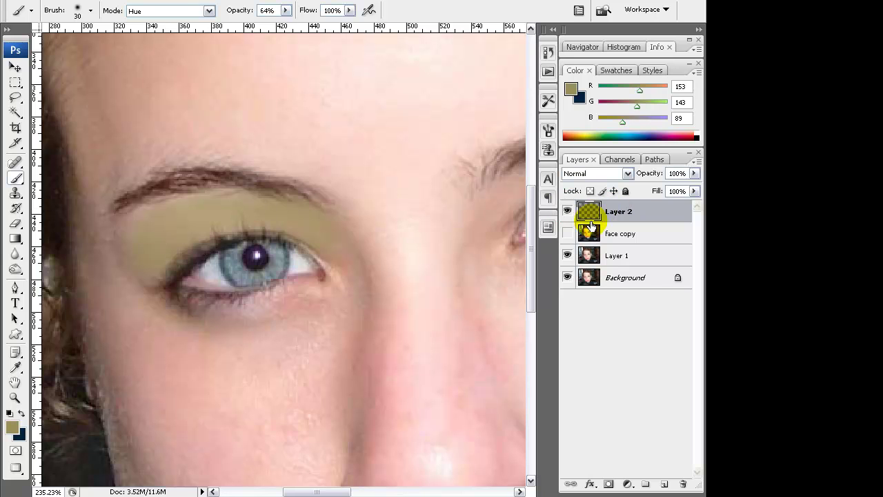
click(566, 210)
Paint olive Hue eyeshadow directly on Layer 1's eyelid and delete Layer 2
click(607, 255)
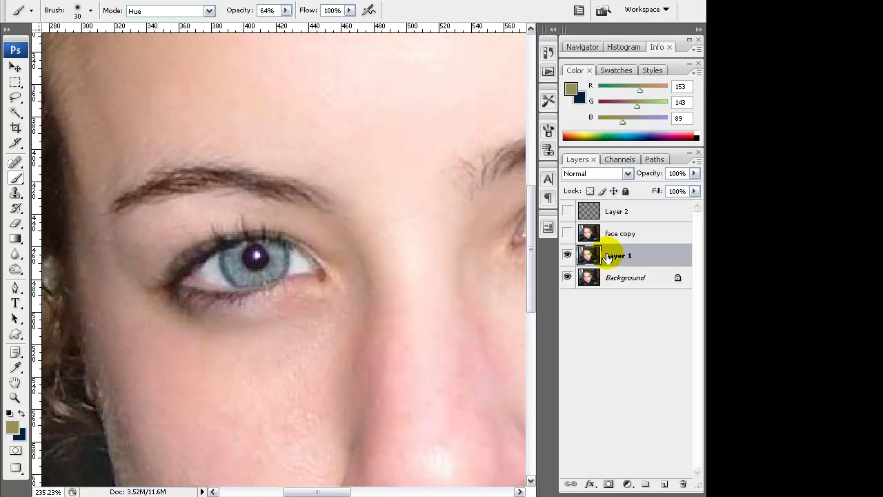
mouse_move(292, 221)
mouse_down()
mouse_move(324, 239)
mouse_move(223, 213)
mouse_move(176, 218)
mouse_move(138, 247)
mouse_move(219, 212)
mouse_move(283, 216)
mouse_move(241, 200)
mouse_move(184, 202)
mouse_move(133, 230)
mouse_move(145, 256)
mouse_move(304, 219)
mouse_up()
click(566, 209)
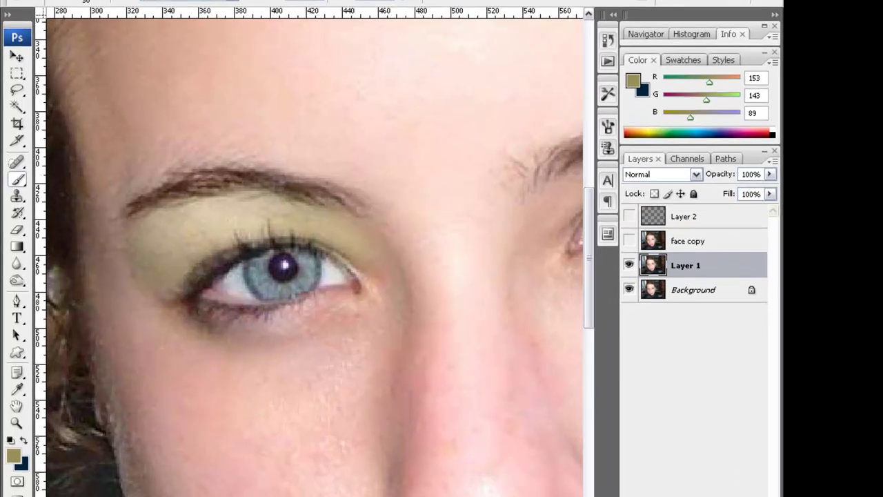
drag(671, 381, 682, 483)
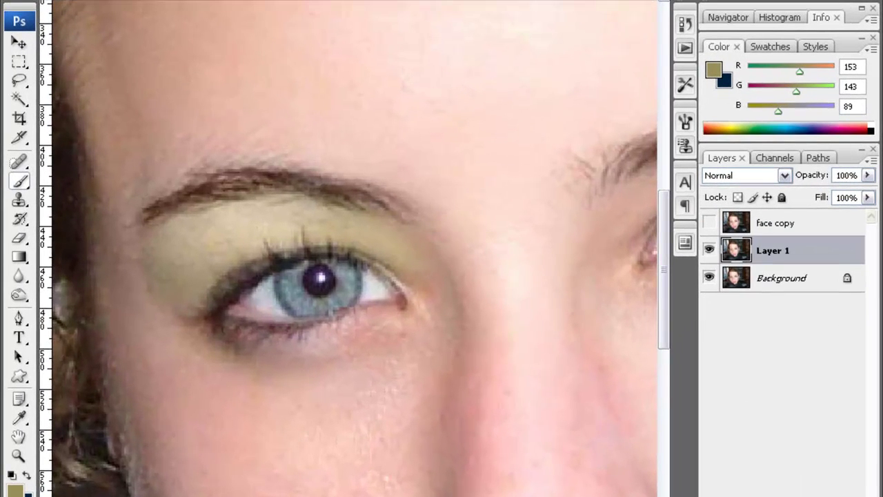
On Layer 1, paint the first eye's outer corner and the lid below the brow
click(758, 255)
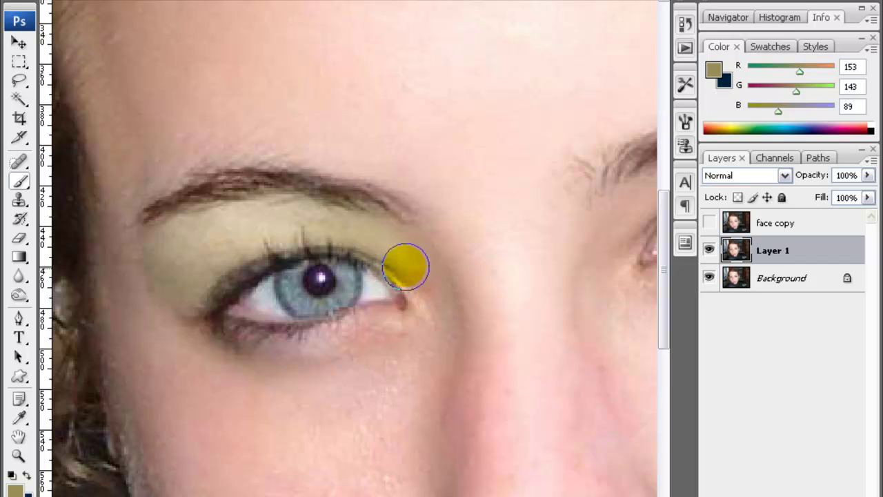
drag(411, 278, 409, 270)
mouse_move(380, 232)
mouse_down()
mouse_move(193, 223)
mouse_move(190, 287)
mouse_move(295, 231)
mouse_up()
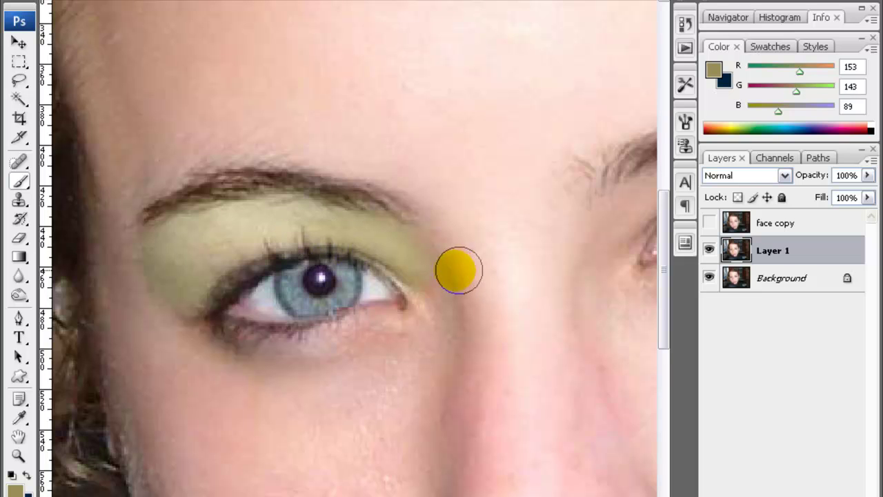
Pan to the other eye and brush olive along its upper lid, inner to outer corner
mouse_move(594, 267)
mouse_down()
mouse_move(484, 281)
mouse_move(345, 282)
mouse_up()
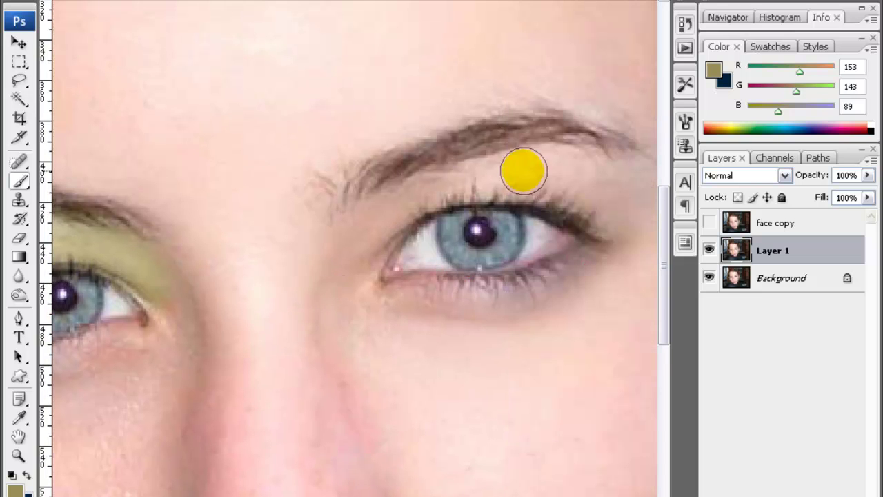
mouse_move(522, 171)
mouse_down()
mouse_move(391, 207)
mouse_move(426, 208)
mouse_up()
click(576, 164)
drag(576, 164, 602, 196)
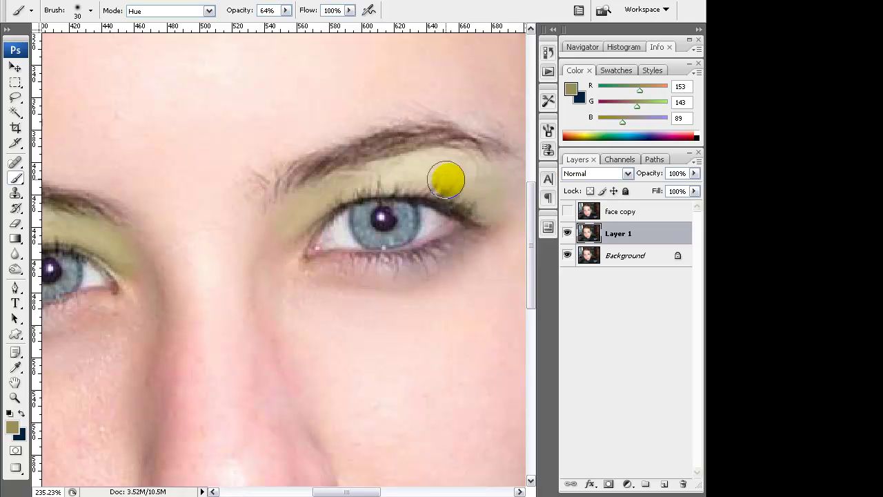
drag(447, 180, 392, 166)
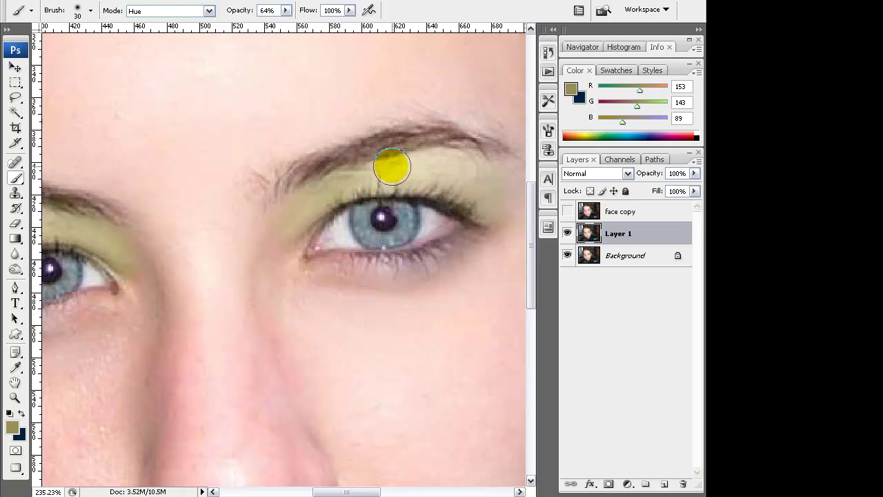
Raise the brush hardness to 85% and paint over the outer eyelid corners
click(80, 13)
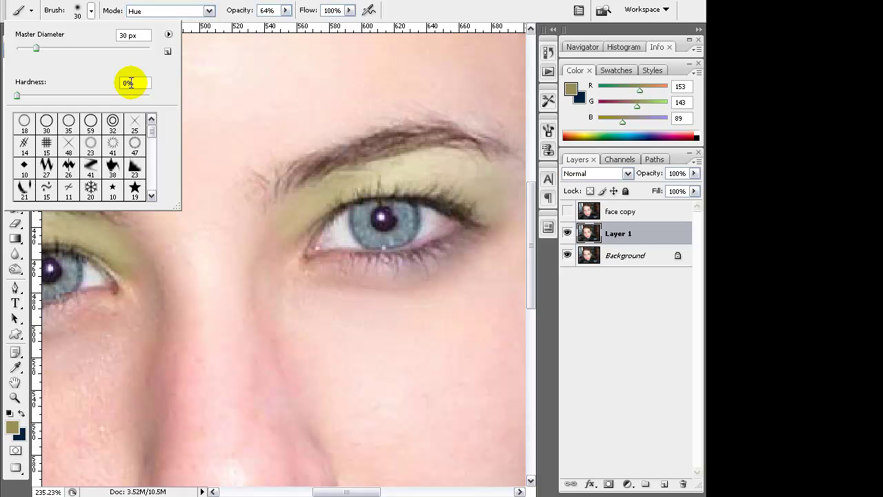
drag(17, 95, 131, 99)
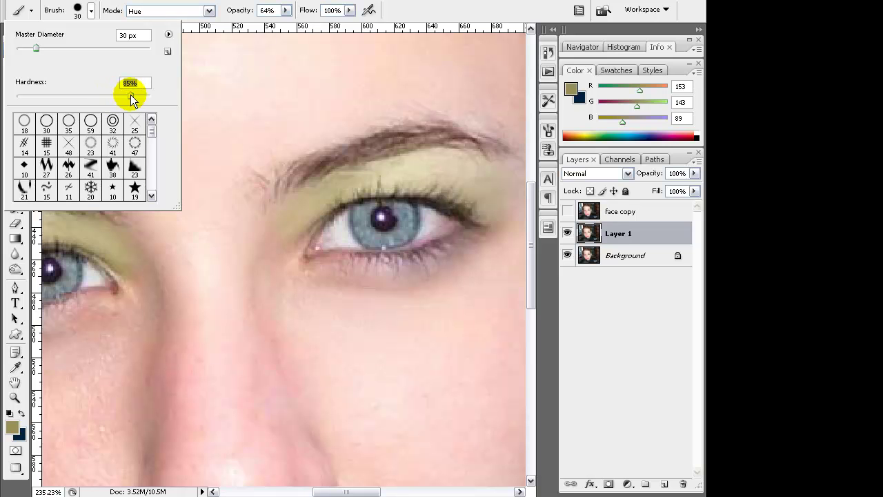
click(478, 177)
drag(485, 182, 488, 213)
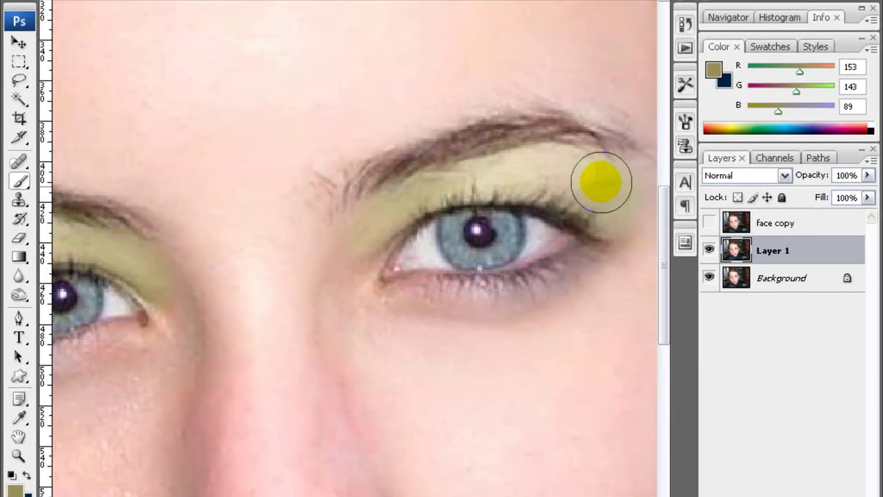
mouse_move(601, 182)
mouse_down()
mouse_move(566, 255)
mouse_move(479, 296)
mouse_move(591, 293)
mouse_move(527, 281)
mouse_move(503, 301)
mouse_move(445, 280)
mouse_move(576, 258)
mouse_move(452, 302)
mouse_move(532, 290)
mouse_move(276, 363)
mouse_up()
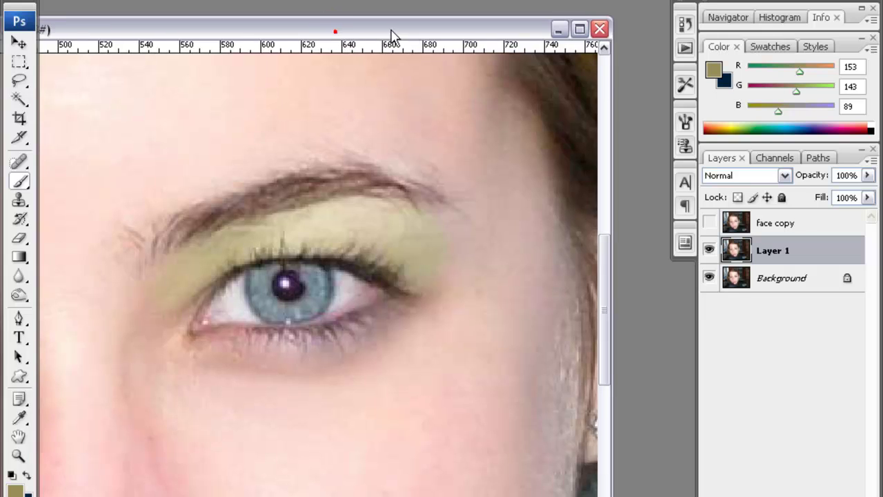
Eyedropper the darkest brown swatch from Untitled-1 and return to the face photo
drag(390, 31, 590, 8)
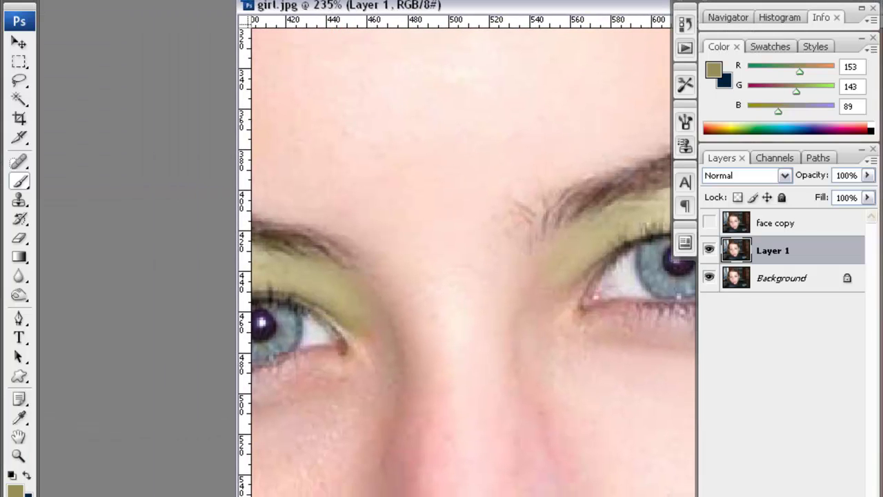
key(ctrl+Tab)
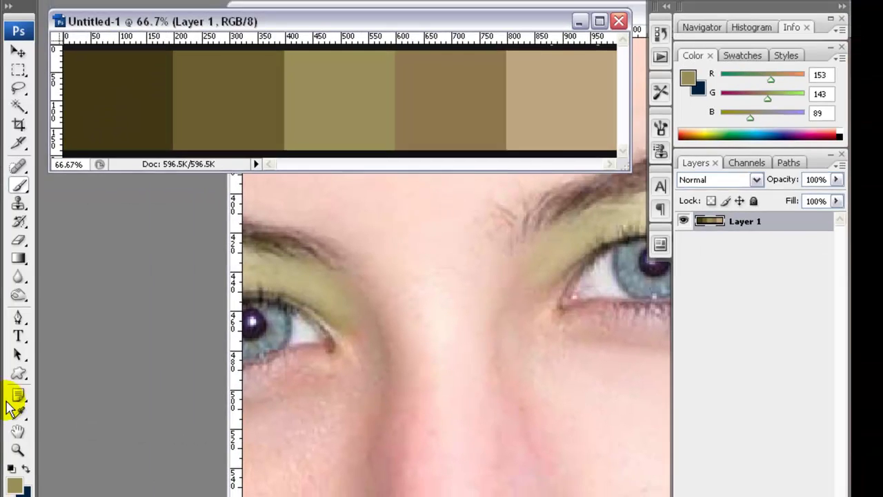
click(15, 392)
click(116, 139)
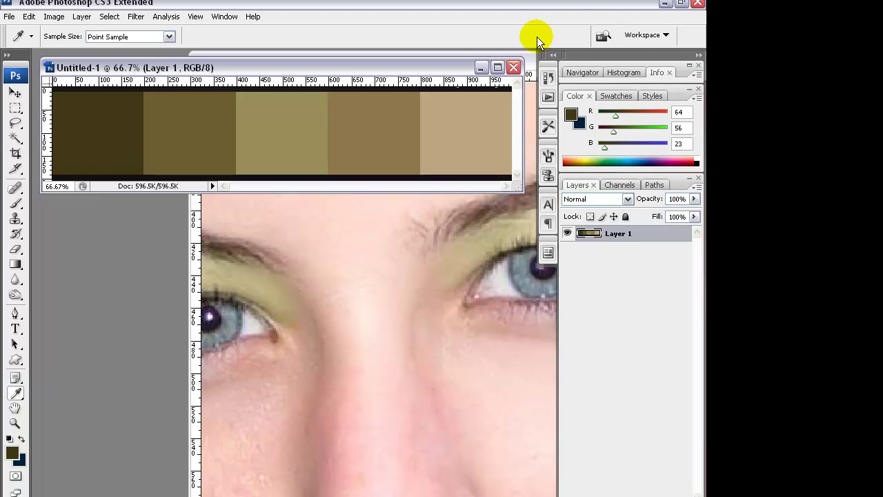
click(450, 65)
drag(370, 59, 253, 43)
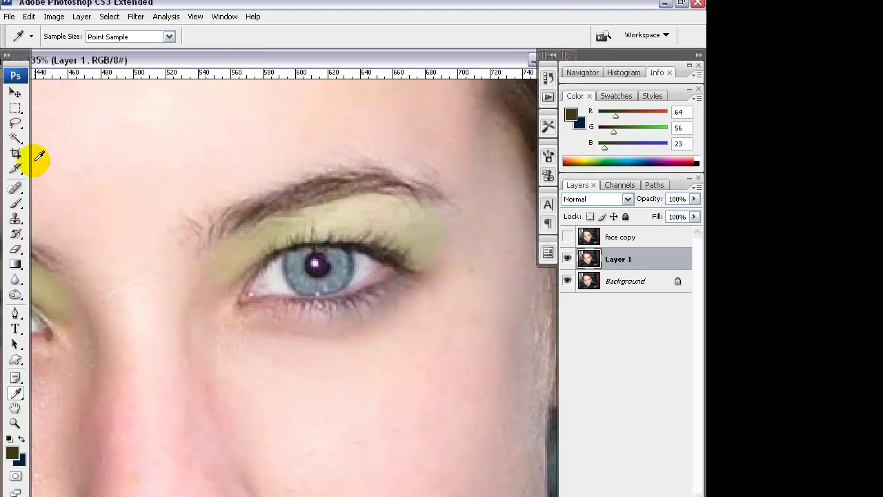
Brush the sampled brown along the second eye's lower lash line
click(16, 202)
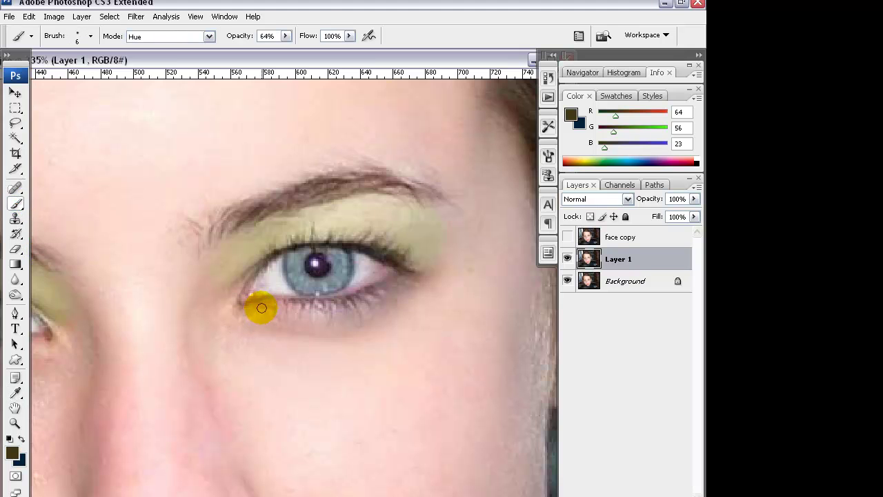
drag(268, 306, 348, 304)
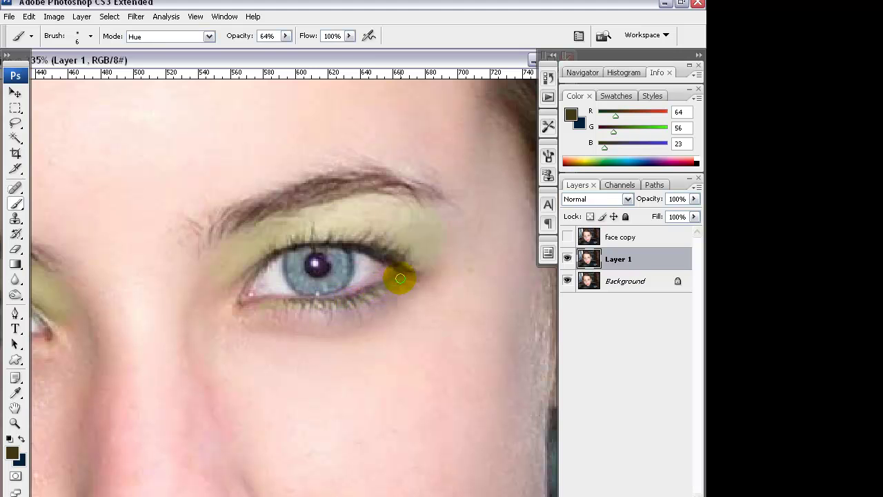
drag(398, 283, 311, 305)
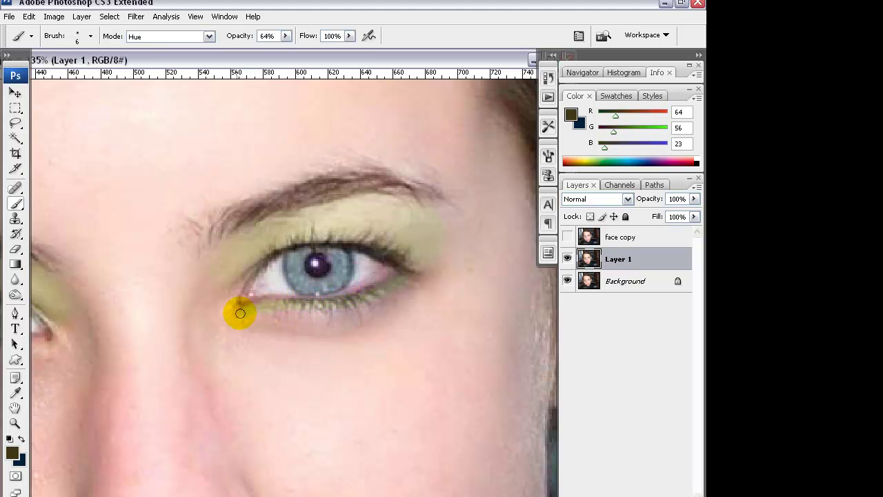
Switch the brush to Color mode and tint the lower lid from outer to inner corner
click(163, 37)
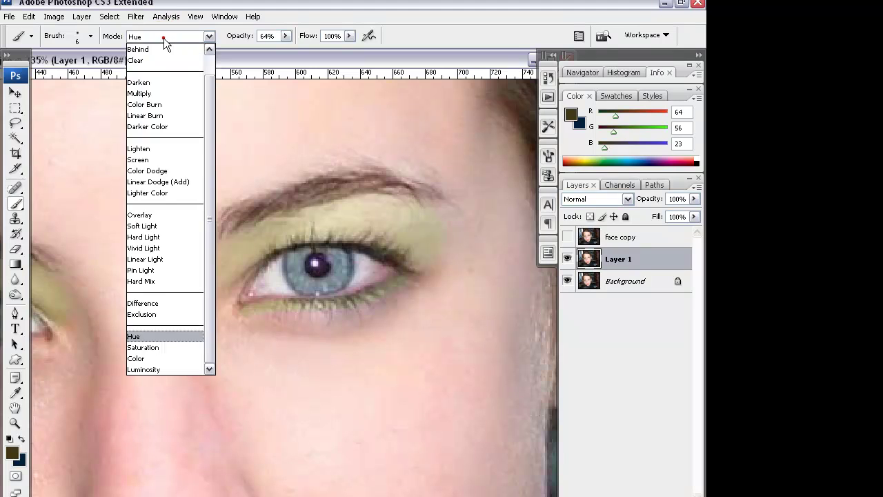
click(144, 356)
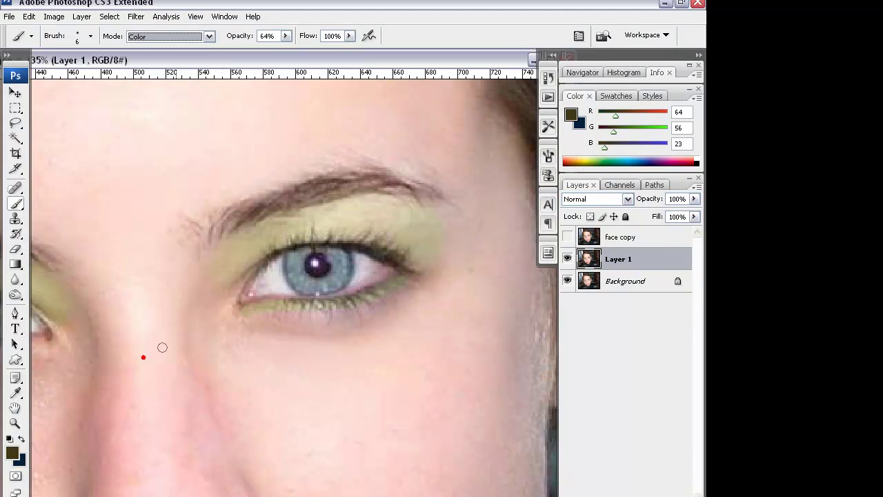
drag(427, 292, 400, 285)
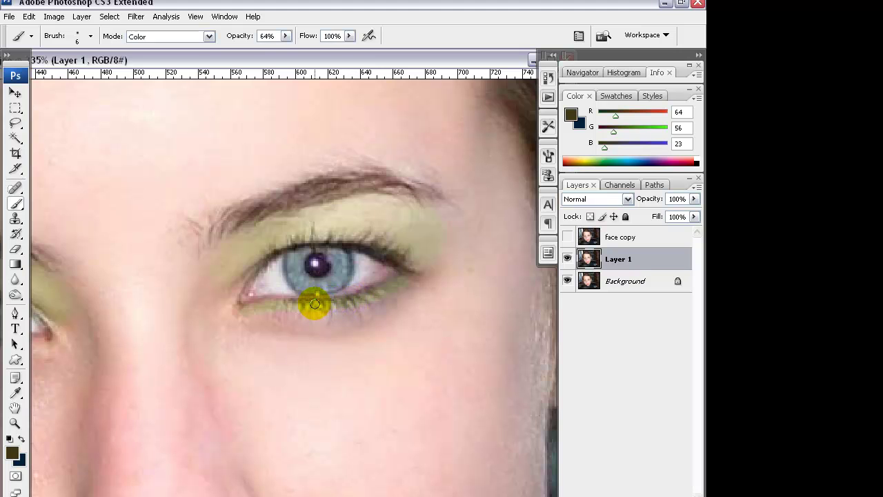
drag(314, 304, 294, 304)
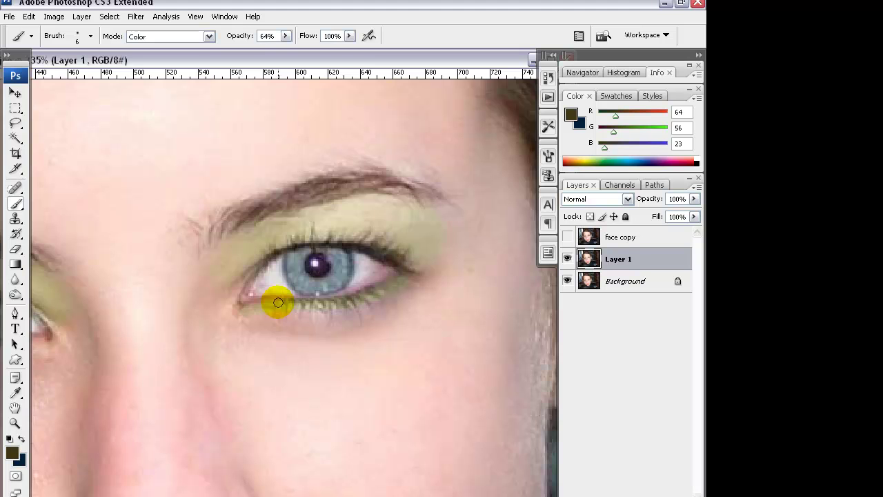
mouse_move(278, 302)
mouse_down()
mouse_move(252, 296)
mouse_move(284, 299)
mouse_up()
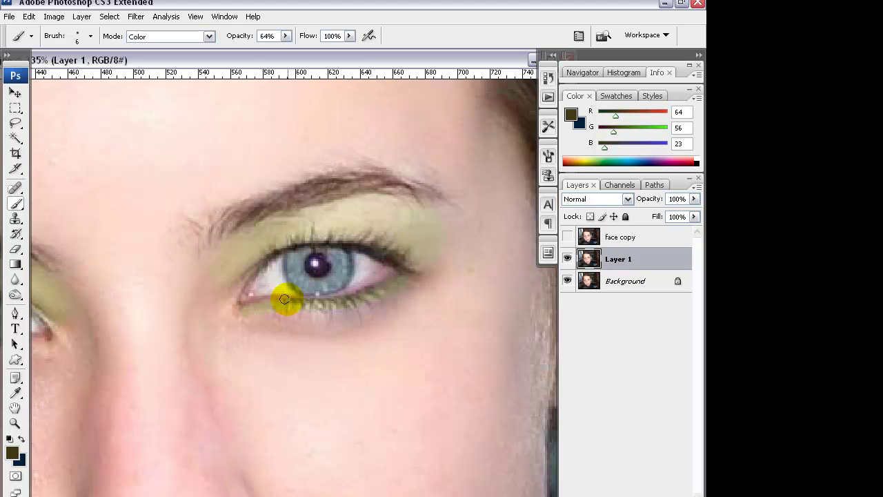
Check the foreground colour in the Color Picker, keeping the current dark brown
click(19, 449)
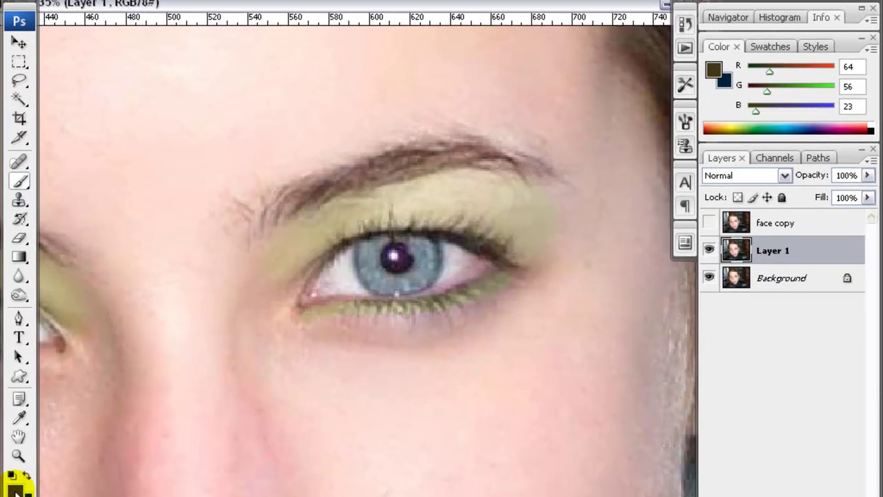
click(12, 452)
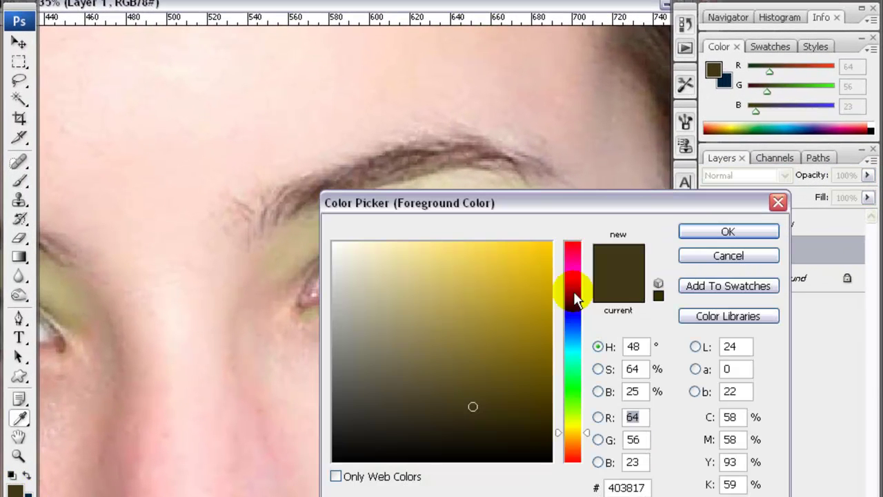
click(701, 234)
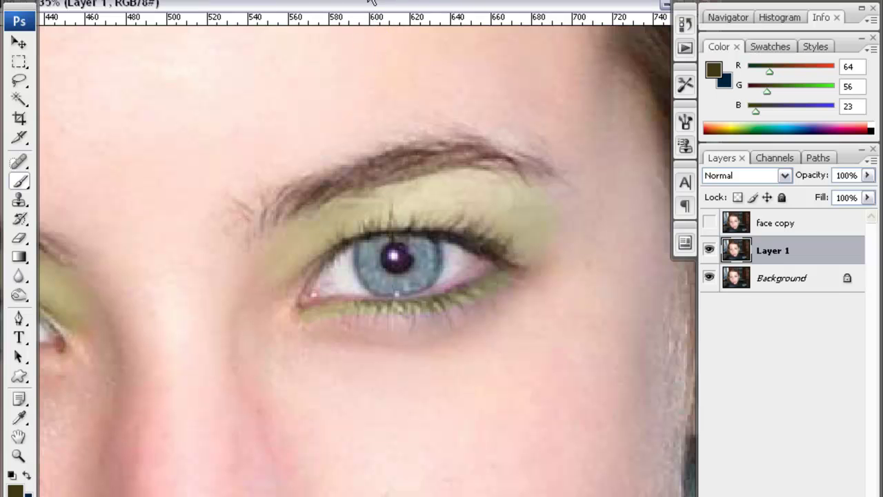
Undo the olive lower-lid strokes and create an empty Layer 2 above Layer 1
click(499, 282)
click(207, 1)
key(Return)
key(ctrl+shift+alt+n)
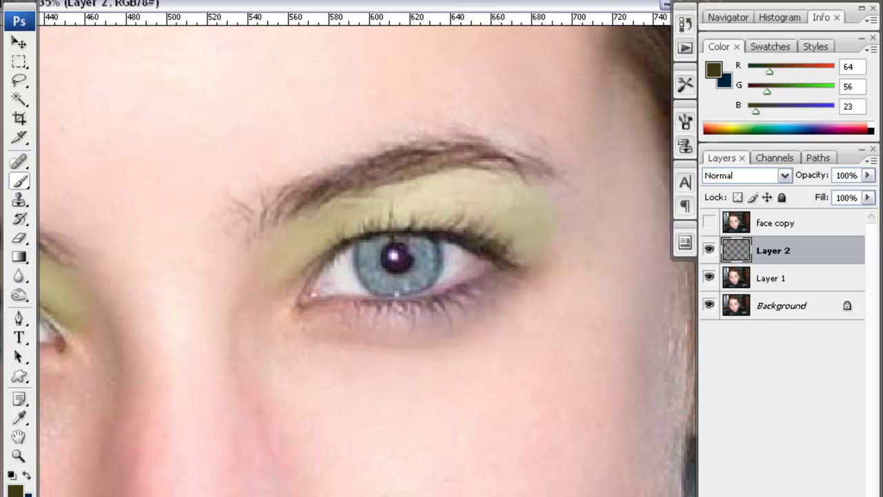
Lower the brush hardness and paint a thick dark stroke under the lower lashes
drag(164, 80, 54, 83)
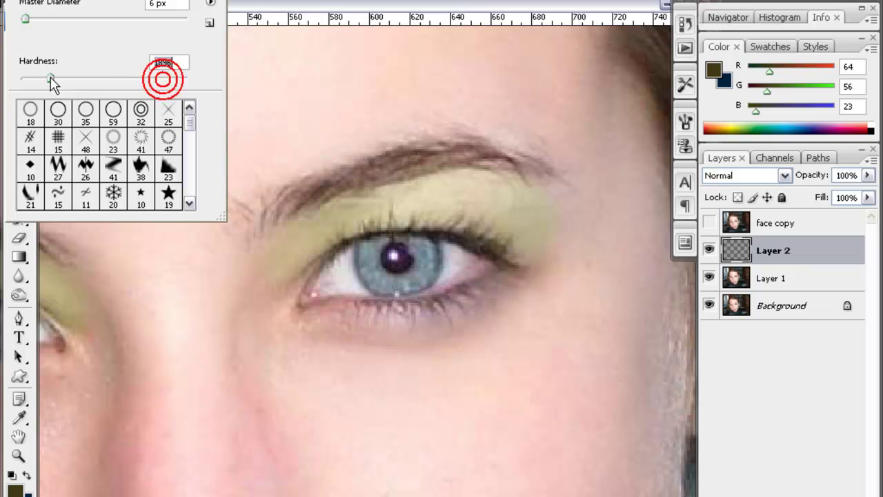
key(Return)
click(400, 288)
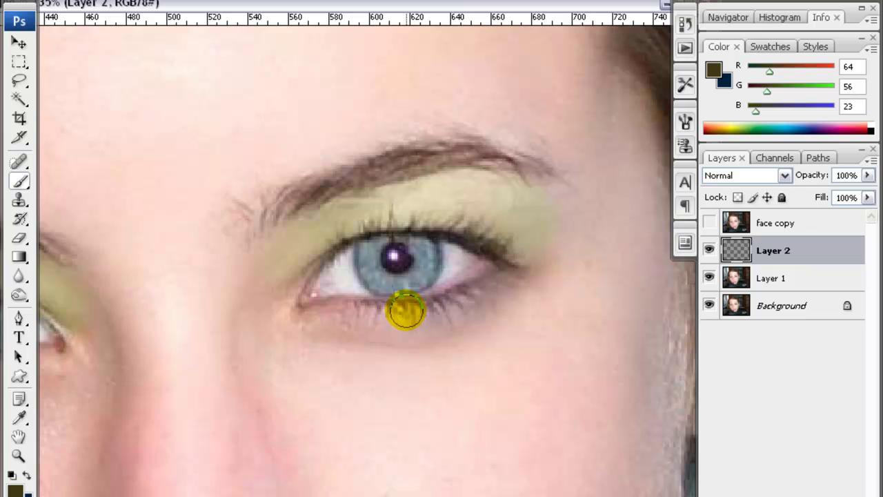
mouse_move(502, 287)
mouse_down()
mouse_move(461, 307)
mouse_move(328, 319)
mouse_up()
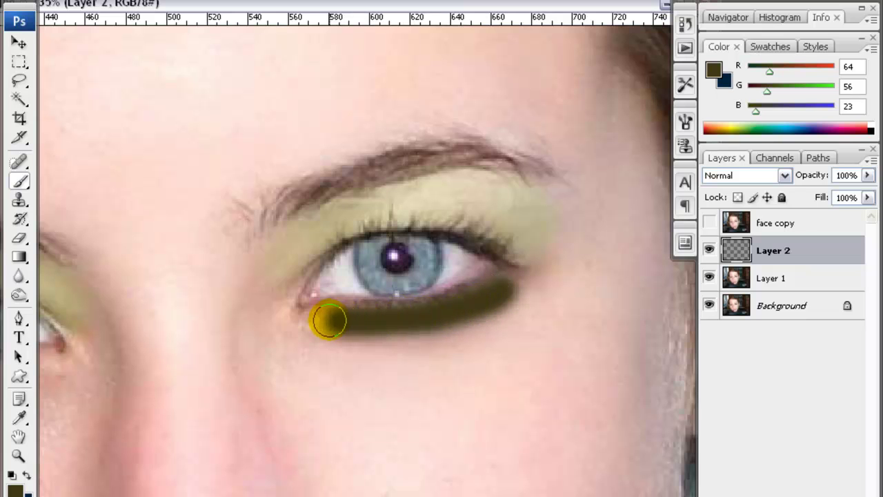
Cycle Layer 2's blend mode through Vivid Light and Luminosity, settling on Soft Light
click(761, 175)
click(763, 175)
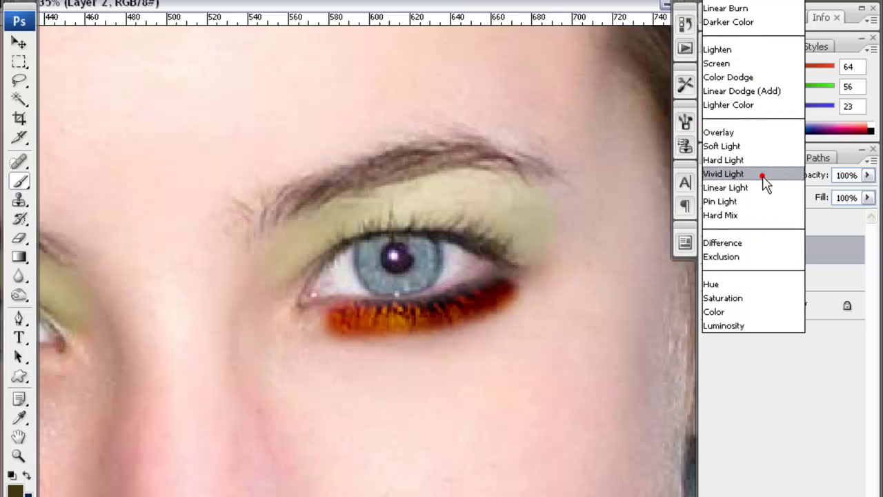
click(763, 175)
key(Down)
key(Down)
key(Down)
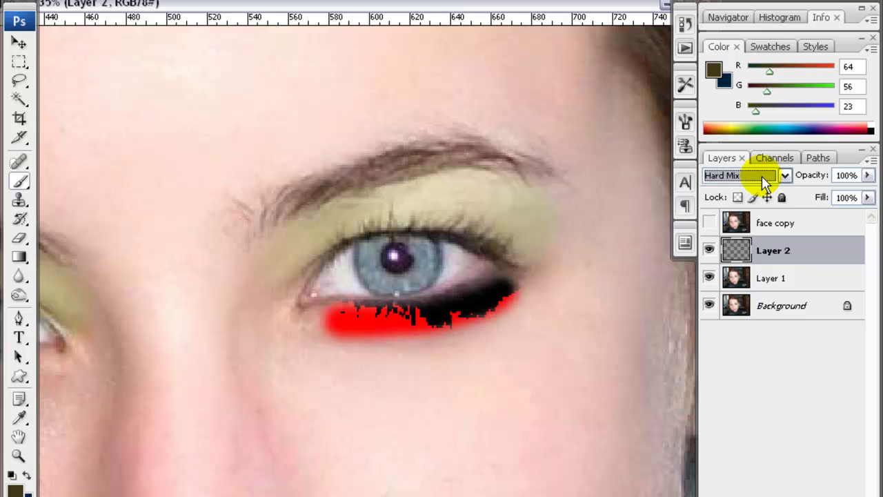
key(Down)
key(Down)
key(Down)
key(Down)
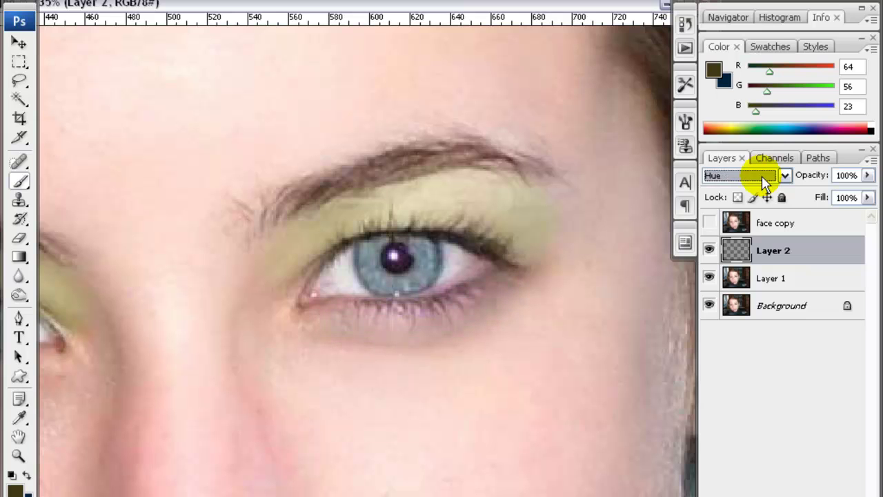
key(Down)
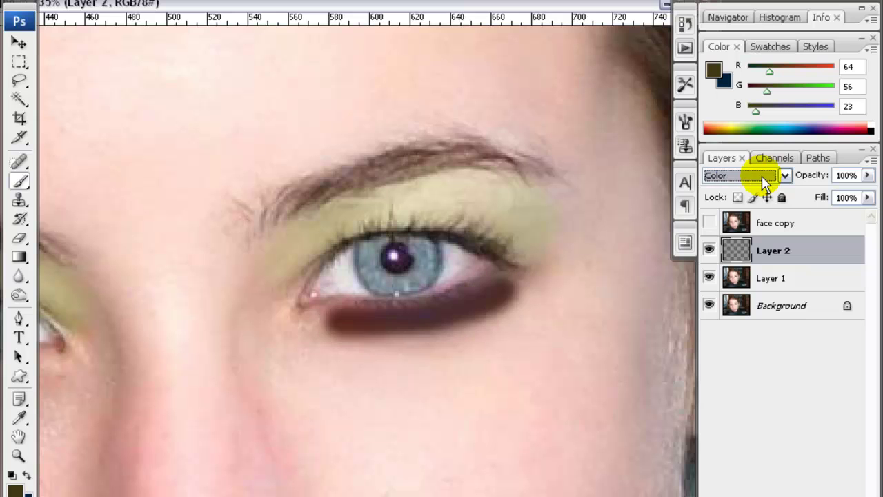
key(Up)
key(Up)
key(Up)
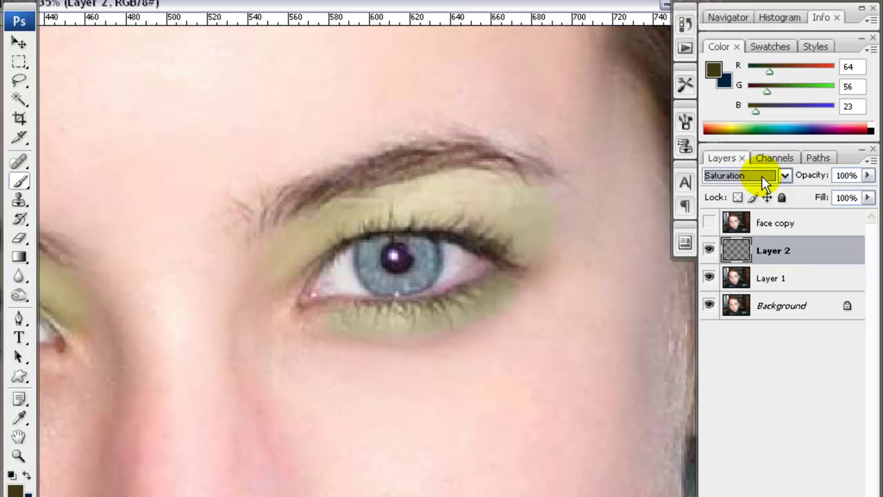
key(Up)
key(Up)
key(Up)
key(Up)
key(Up)
key(Up)
key(Up)
key(Up)
key(Up)
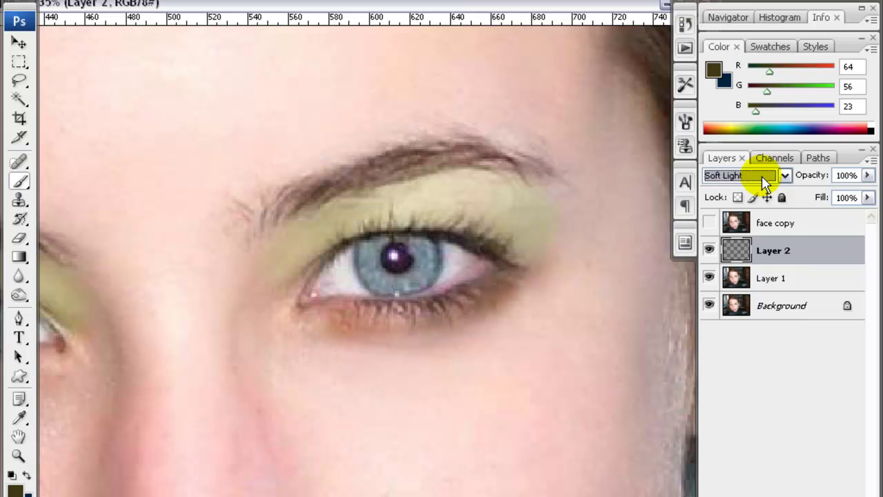
key(Up)
key(Down)
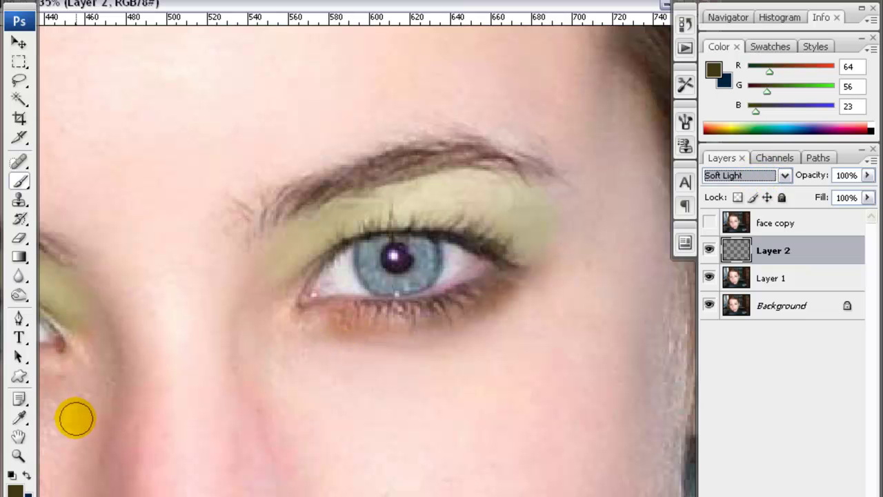
Undo a too-dark upper lash stroke, repaint it subtly, then deepen the lower lash line
click(501, 247)
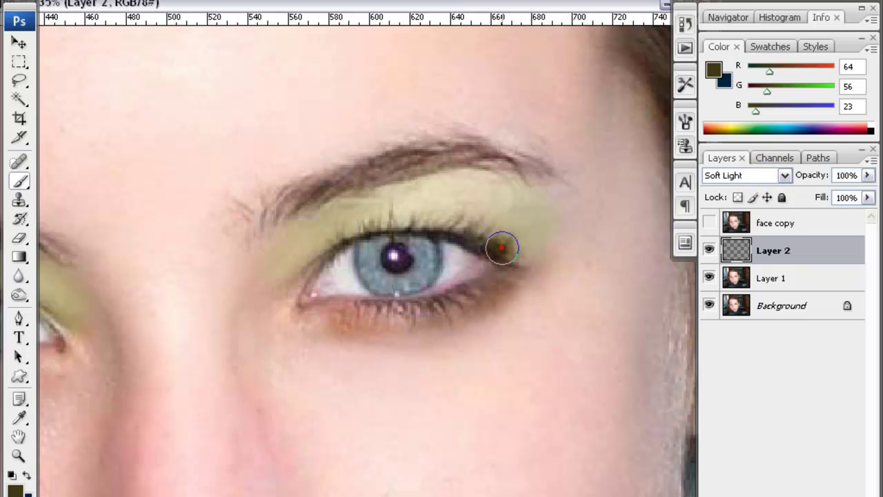
mouse_move(501, 247)
mouse_down()
mouse_move(348, 223)
mouse_move(296, 255)
mouse_up()
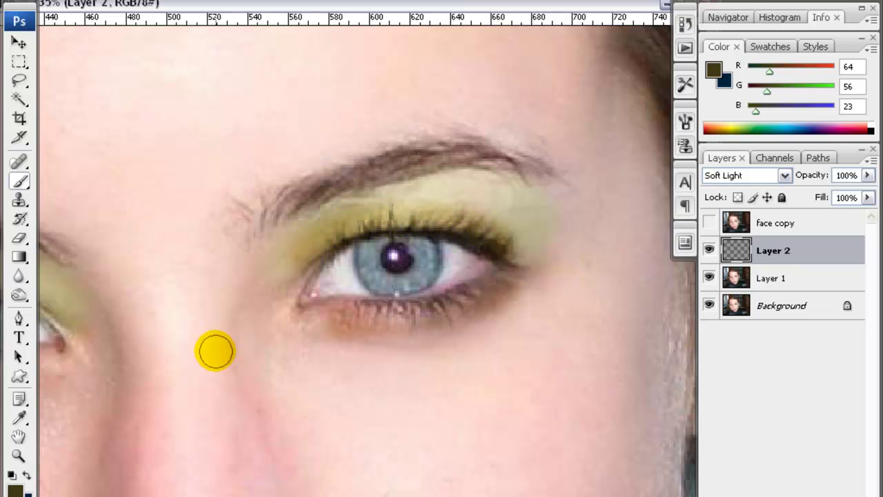
key(ctrl+z)
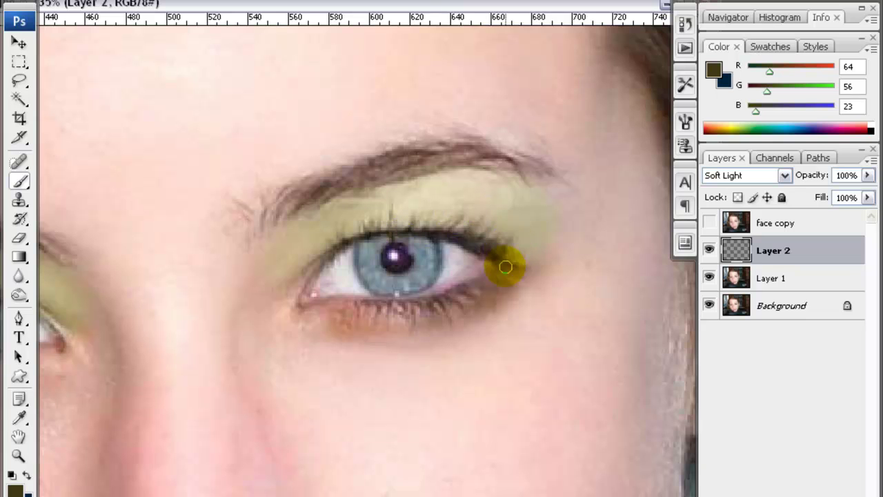
mouse_move(486, 251)
mouse_down()
mouse_move(441, 220)
mouse_move(368, 220)
mouse_move(319, 249)
mouse_move(291, 280)
mouse_move(310, 309)
mouse_move(449, 296)
mouse_move(509, 271)
mouse_up()
drag(455, 297, 321, 307)
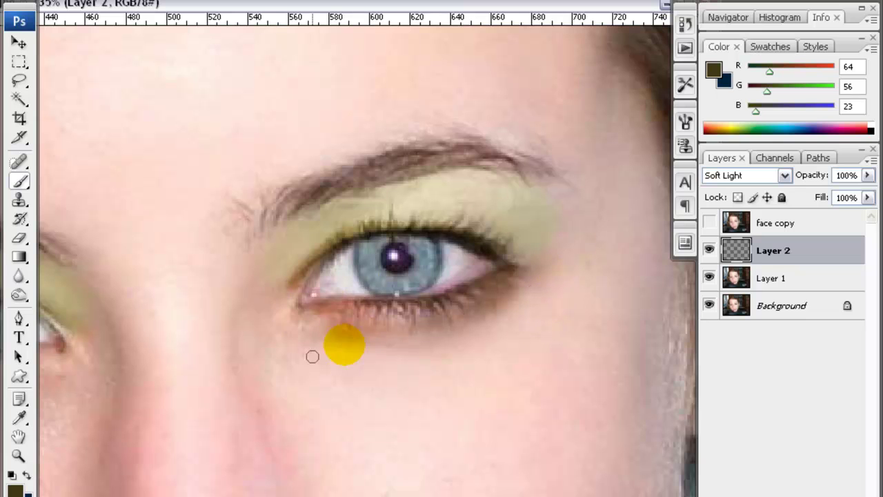
Sample the light khaki-olive from the second swatch and resume brushing on the maximized face
double_click(572, 6)
drag(489, 27, 433, 134)
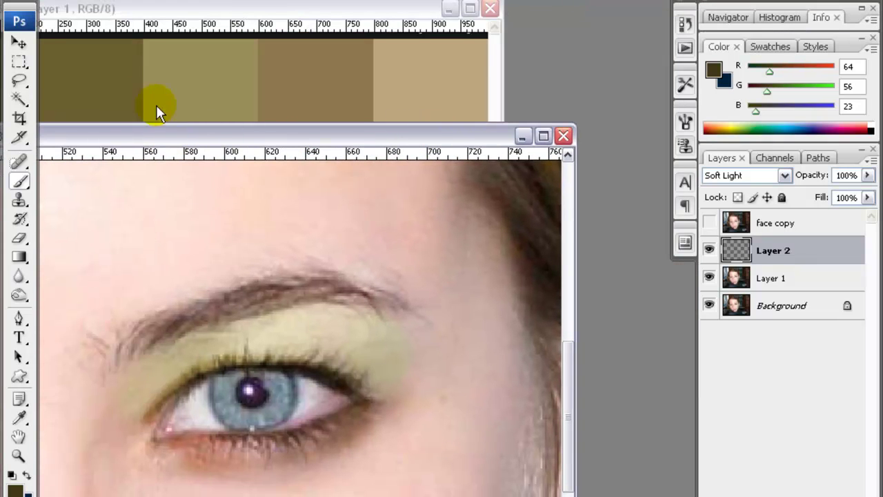
click(19, 412)
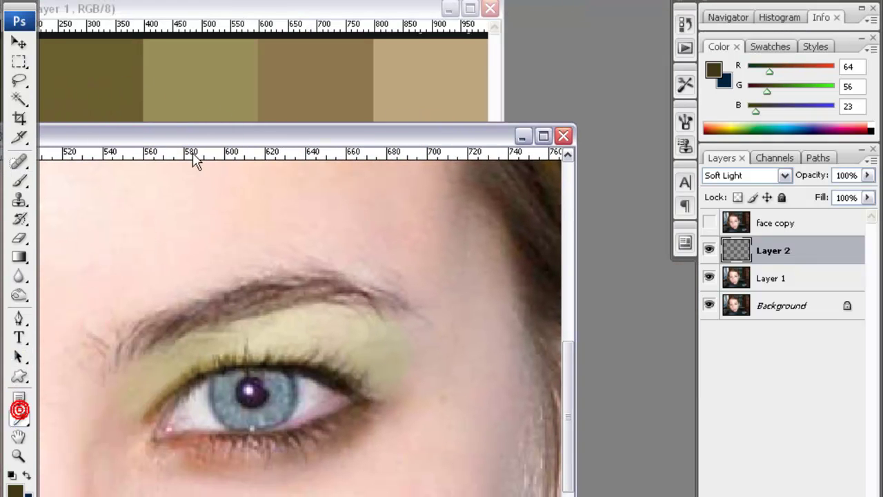
click(238, 86)
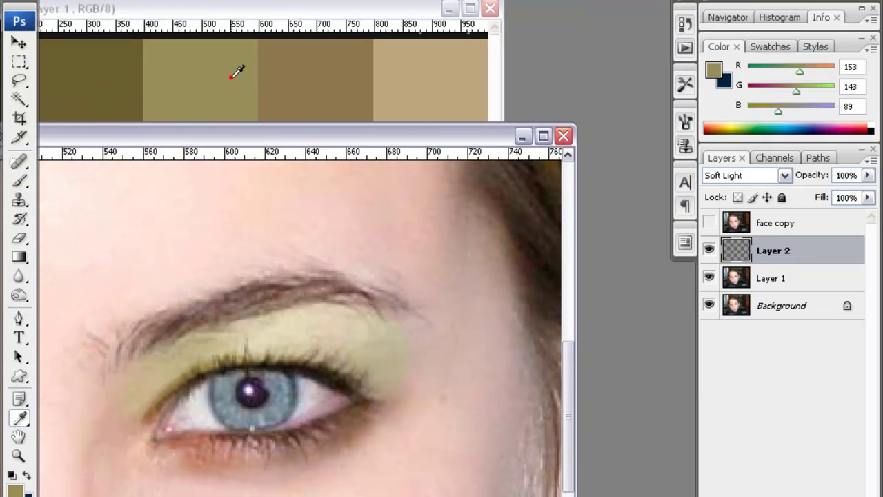
click(544, 137)
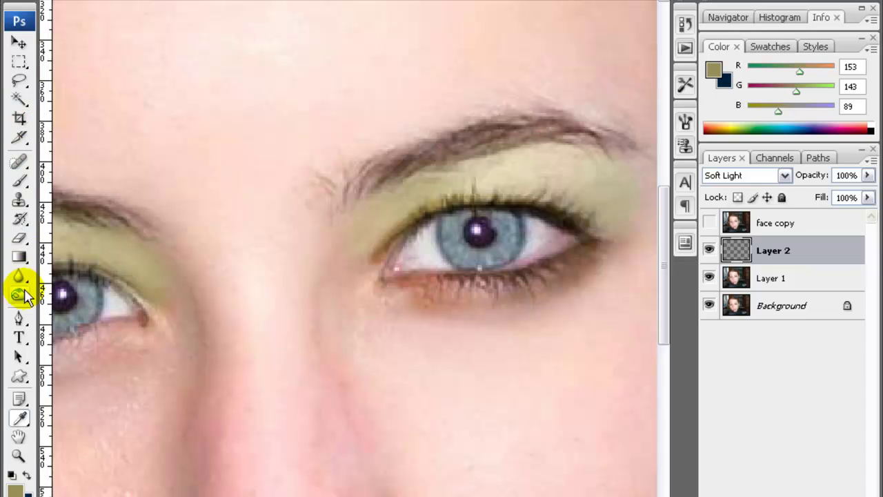
click(20, 181)
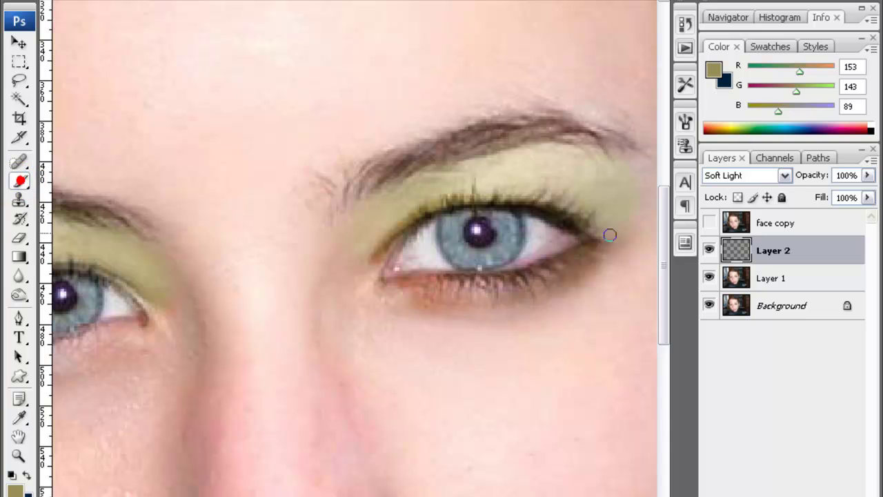
click(557, 207)
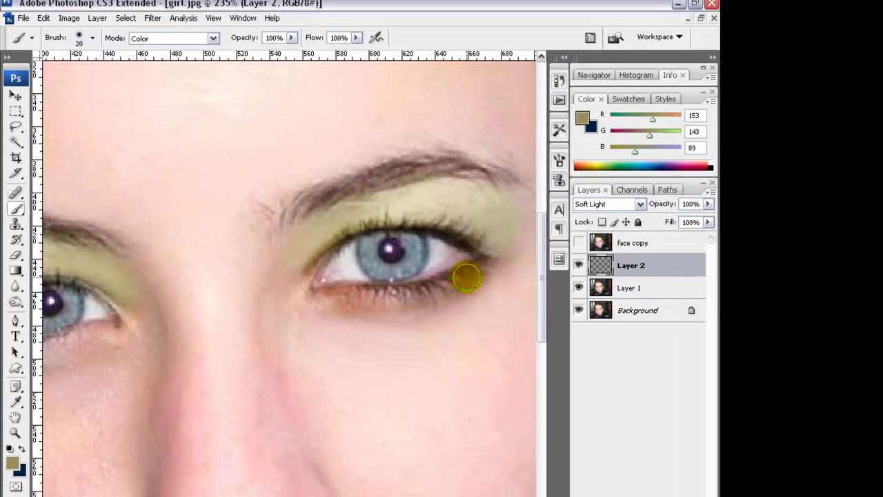
Wash olive along the lower eyelid with the brush in Normal mode
mouse_move(375, 304)
mouse_down()
mouse_move(347, 297)
mouse_move(495, 272)
mouse_up()
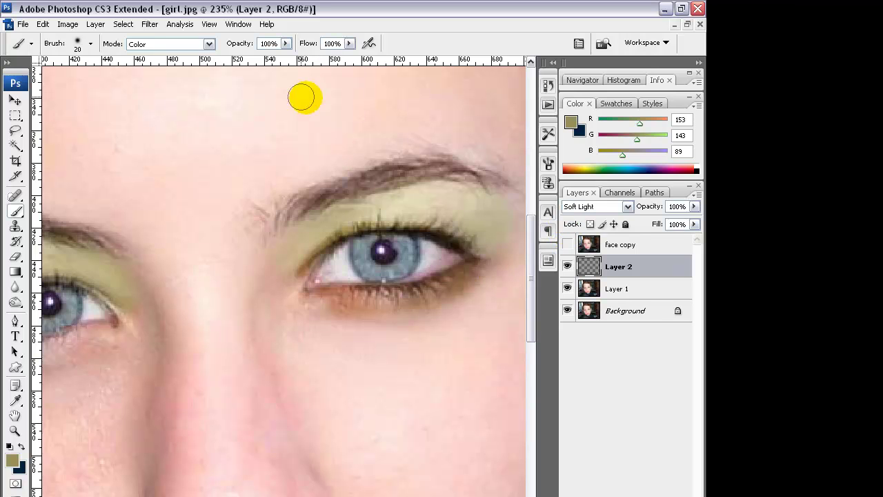
click(178, 45)
scroll(209, 101, up, 1)
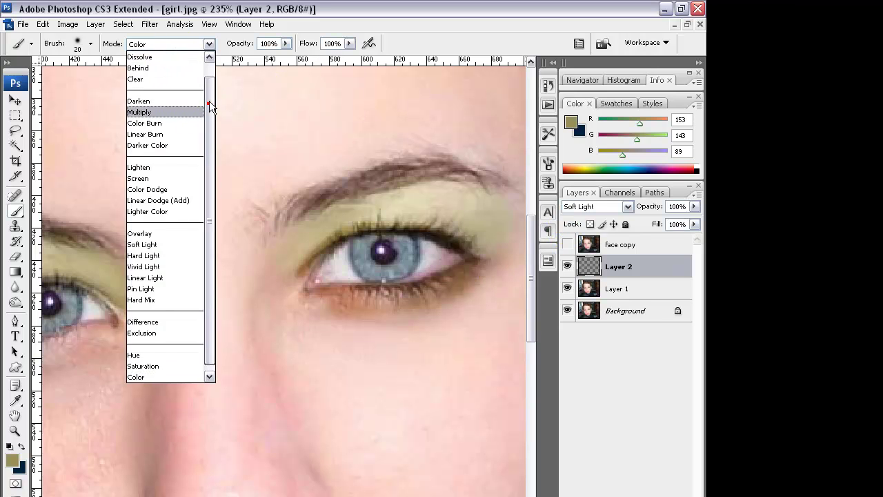
click(168, 61)
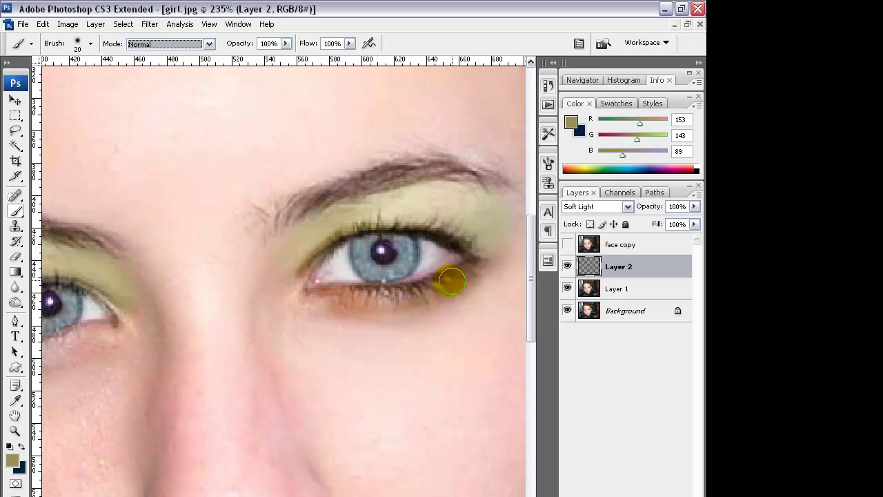
mouse_move(449, 281)
mouse_down()
mouse_move(475, 269)
mouse_move(398, 295)
mouse_move(335, 297)
mouse_up()
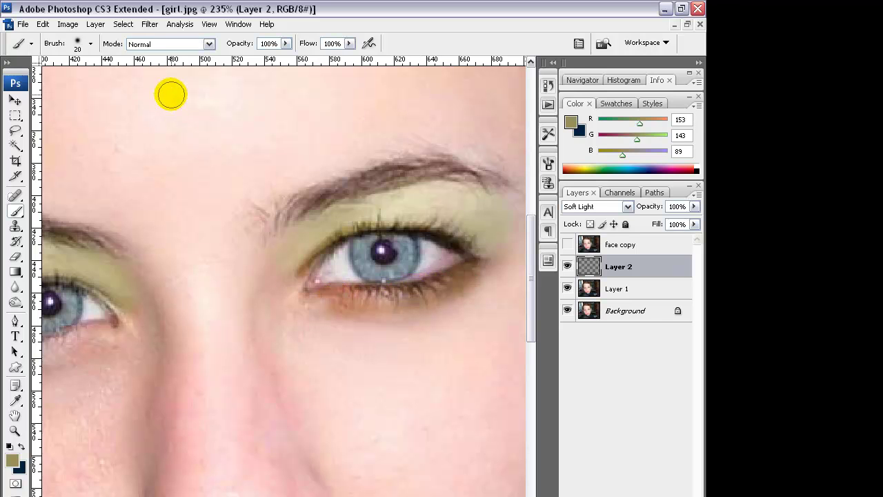
Brush warm Color Burn strokes along the lower lid, undoing one too-dark stroke
click(191, 44)
click(171, 134)
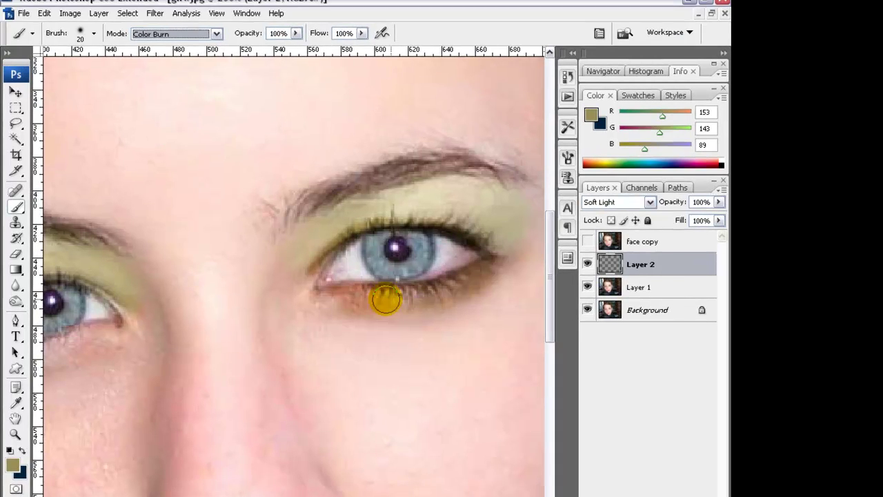
mouse_move(555, 272)
mouse_down()
mouse_move(423, 294)
mouse_move(516, 306)
mouse_move(575, 270)
mouse_up()
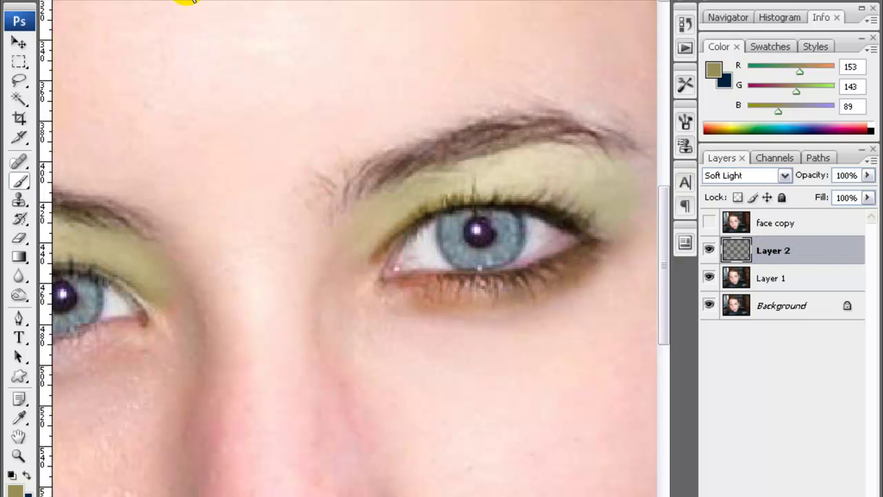
mouse_move(586, 262)
mouse_down()
mouse_move(479, 296)
mouse_move(400, 290)
mouse_move(544, 276)
mouse_up()
key(ctrl+z)
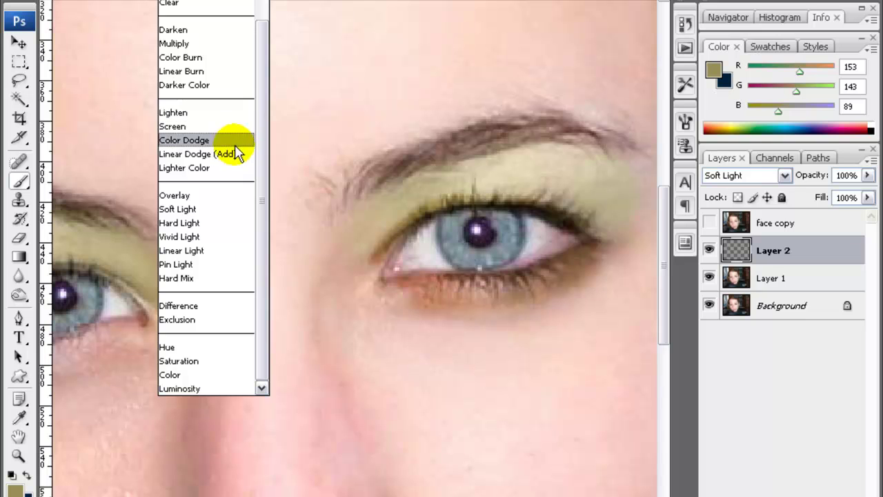
mouse_move(586, 275)
mouse_down()
mouse_move(545, 270)
mouse_move(414, 285)
mouse_move(390, 299)
mouse_up()
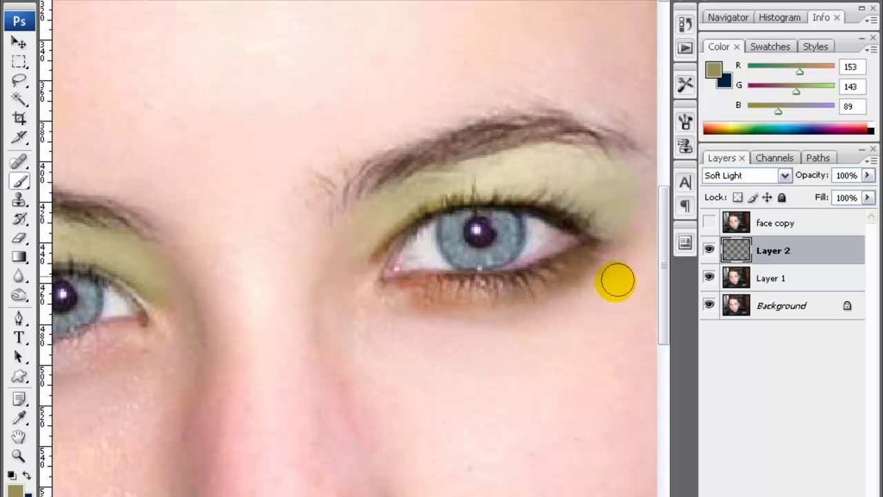
mouse_move(548, 279)
mouse_down()
mouse_move(434, 293)
mouse_move(590, 261)
mouse_up()
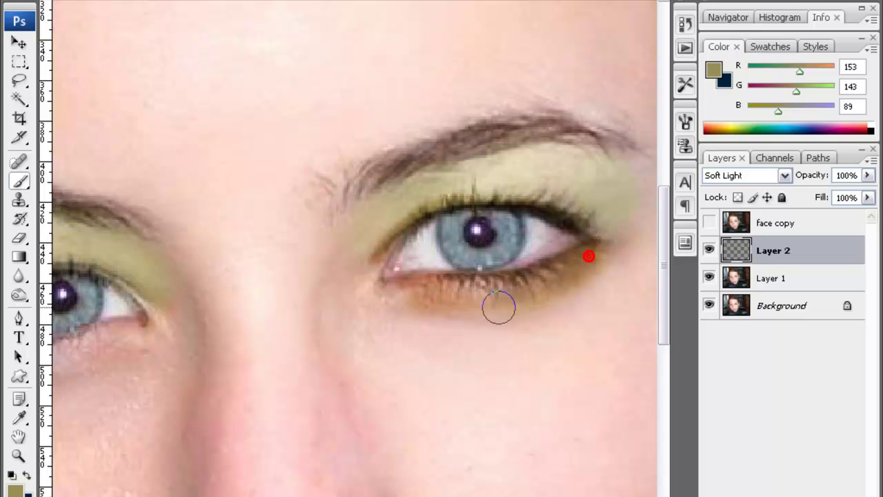